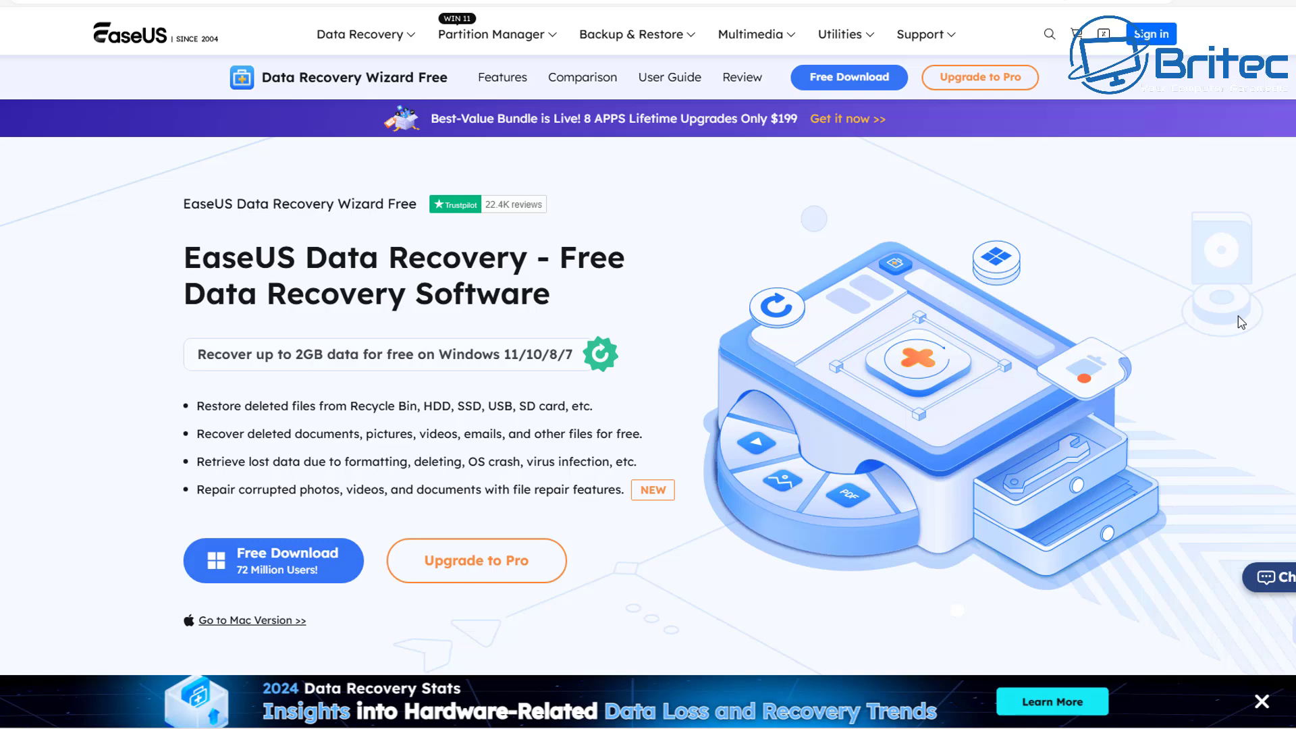
- Scroll the EaseUS product page past reviews and features to the data-loss cards and Free Download
scroll(1239, 338, down, 2)
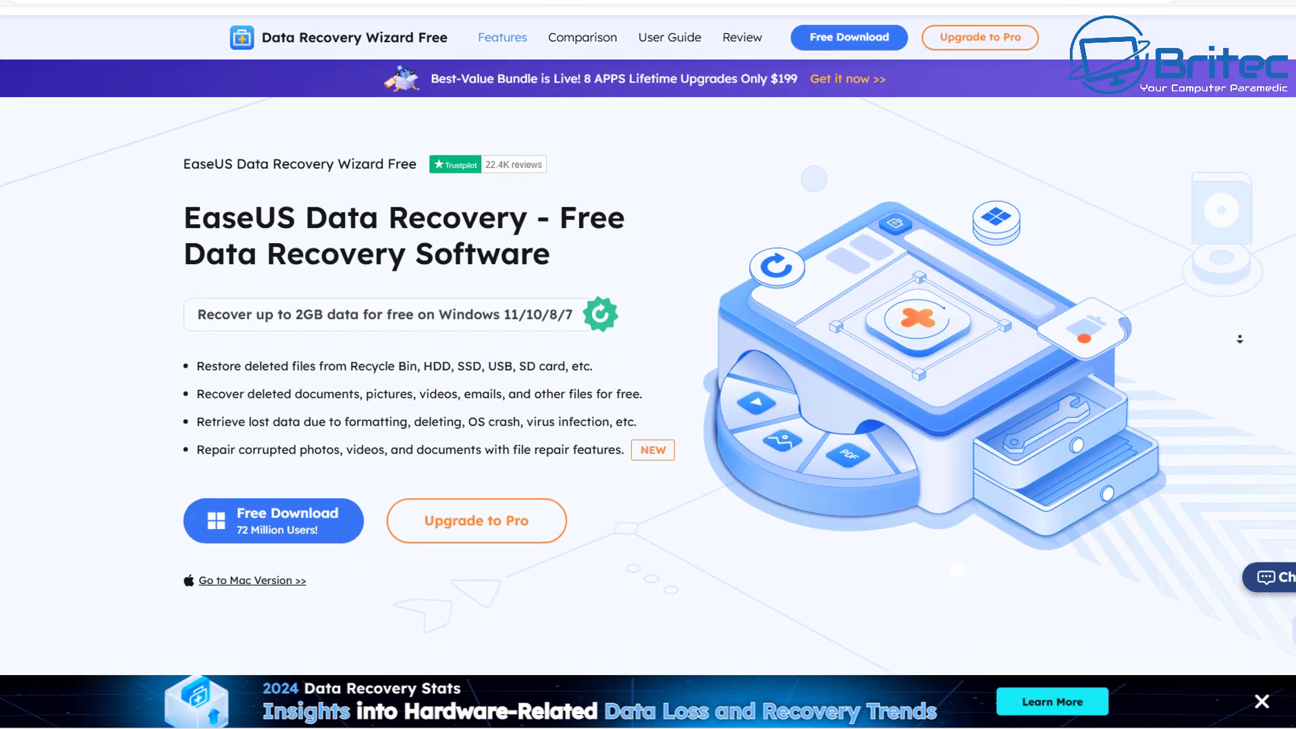
scroll(1239, 339, down, 3)
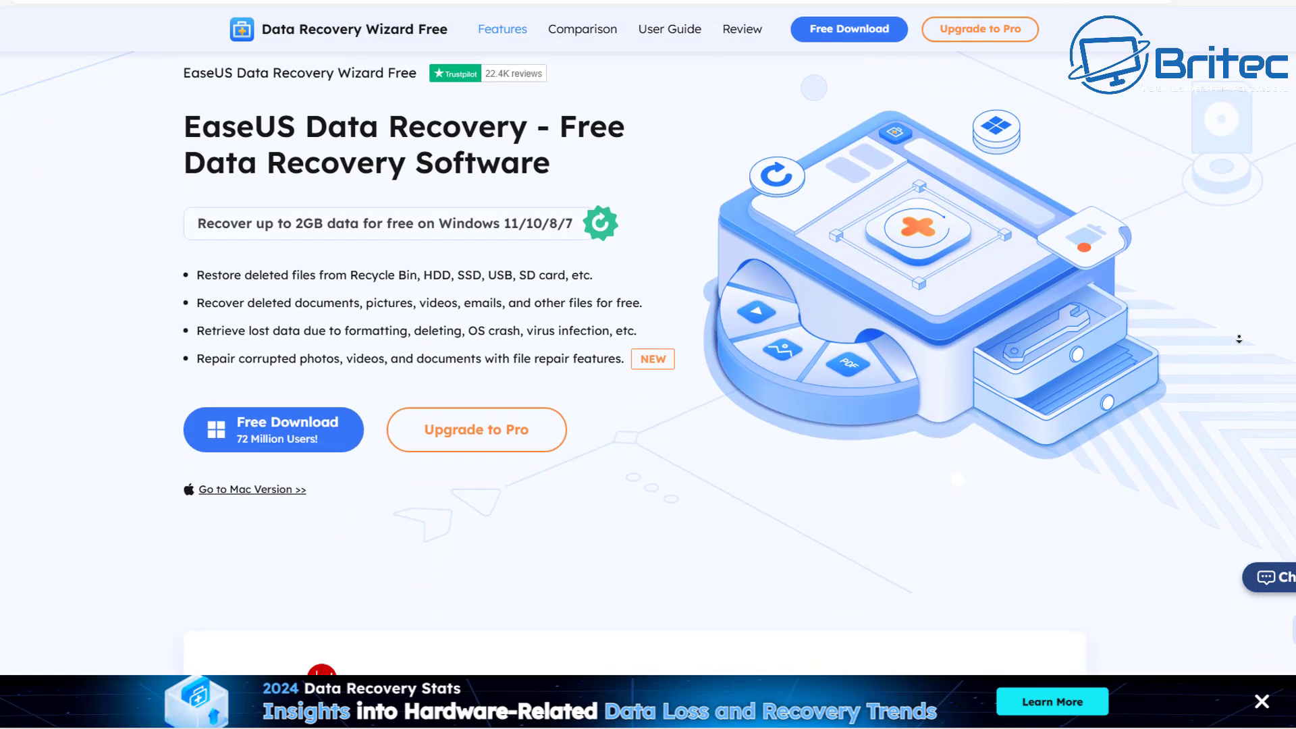
scroll(1239, 339, down, 3)
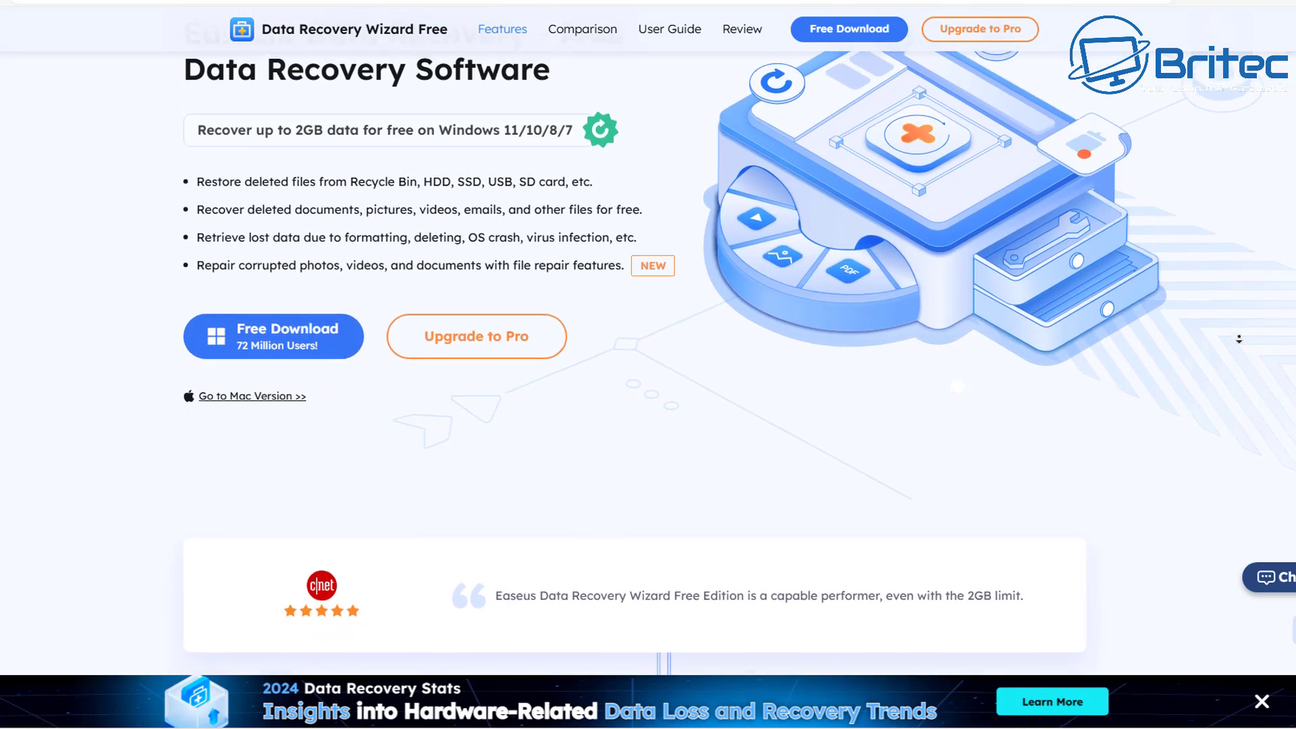
scroll(1238, 338, down, 3)
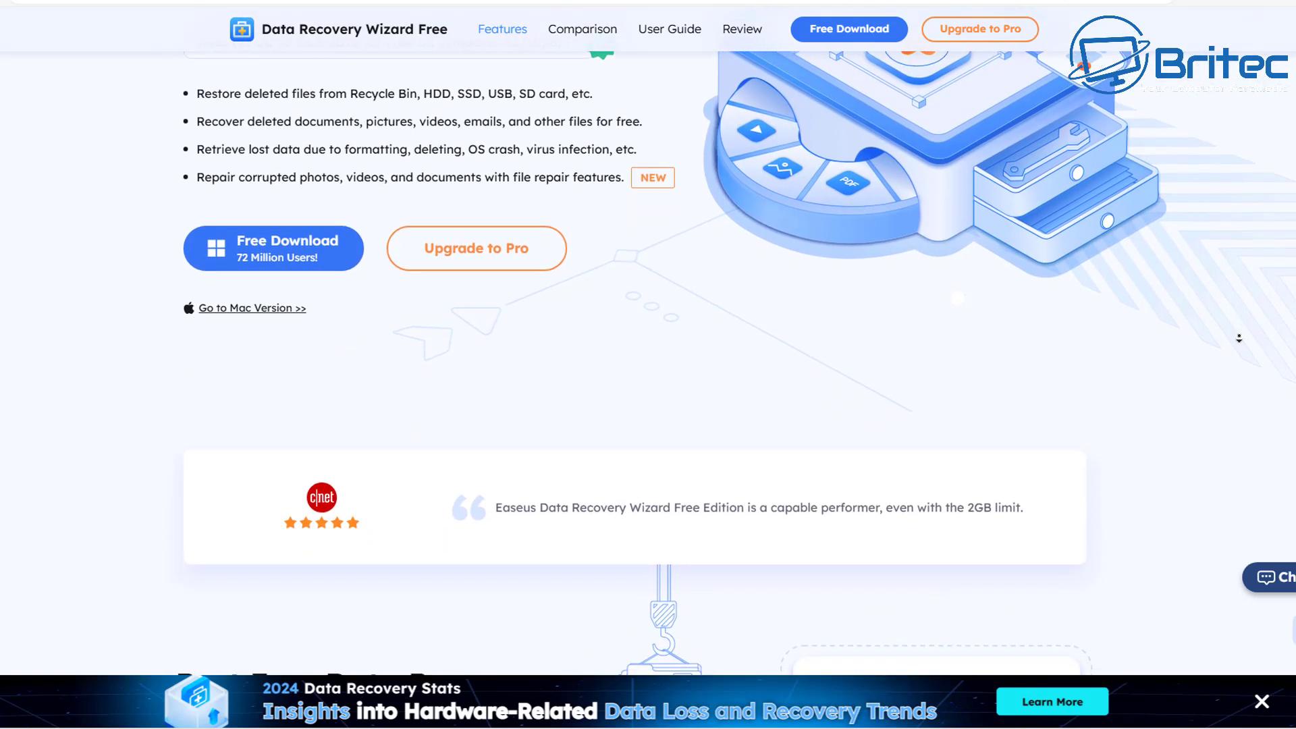
scroll(1239, 339, down, 3)
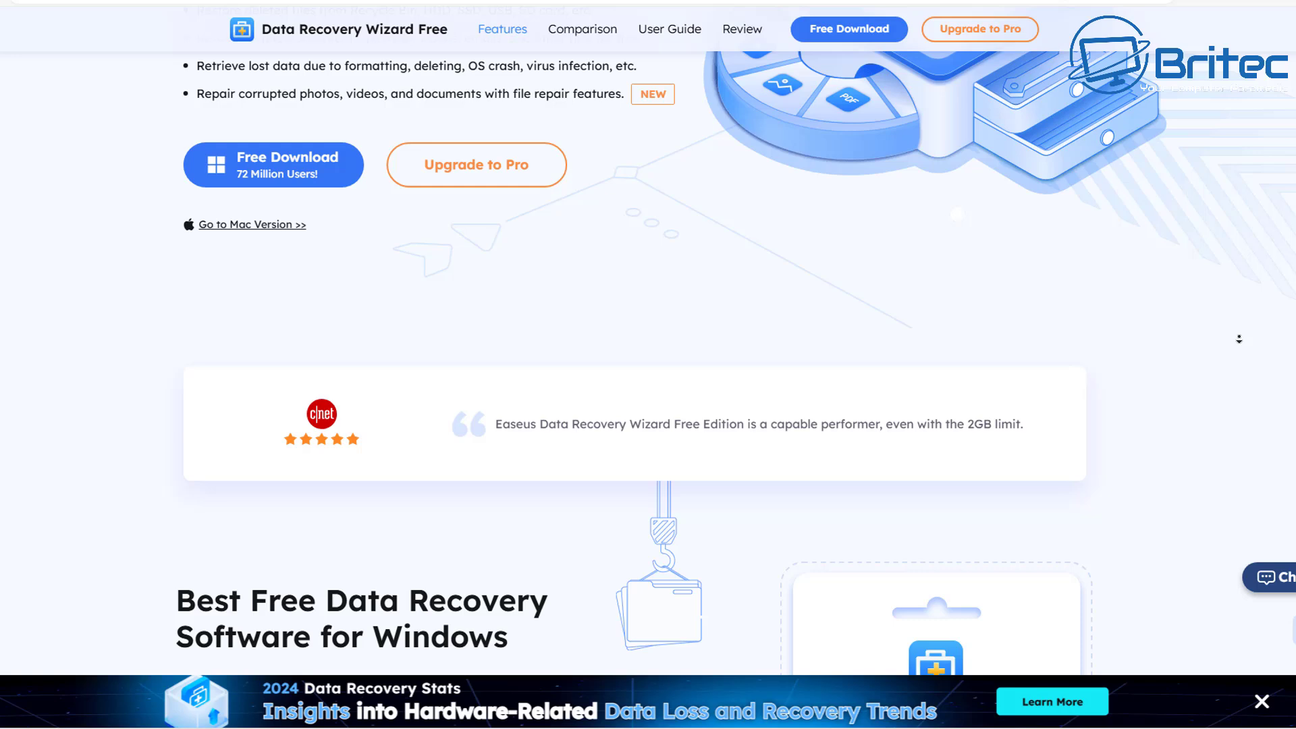
scroll(1239, 339, down, 3)
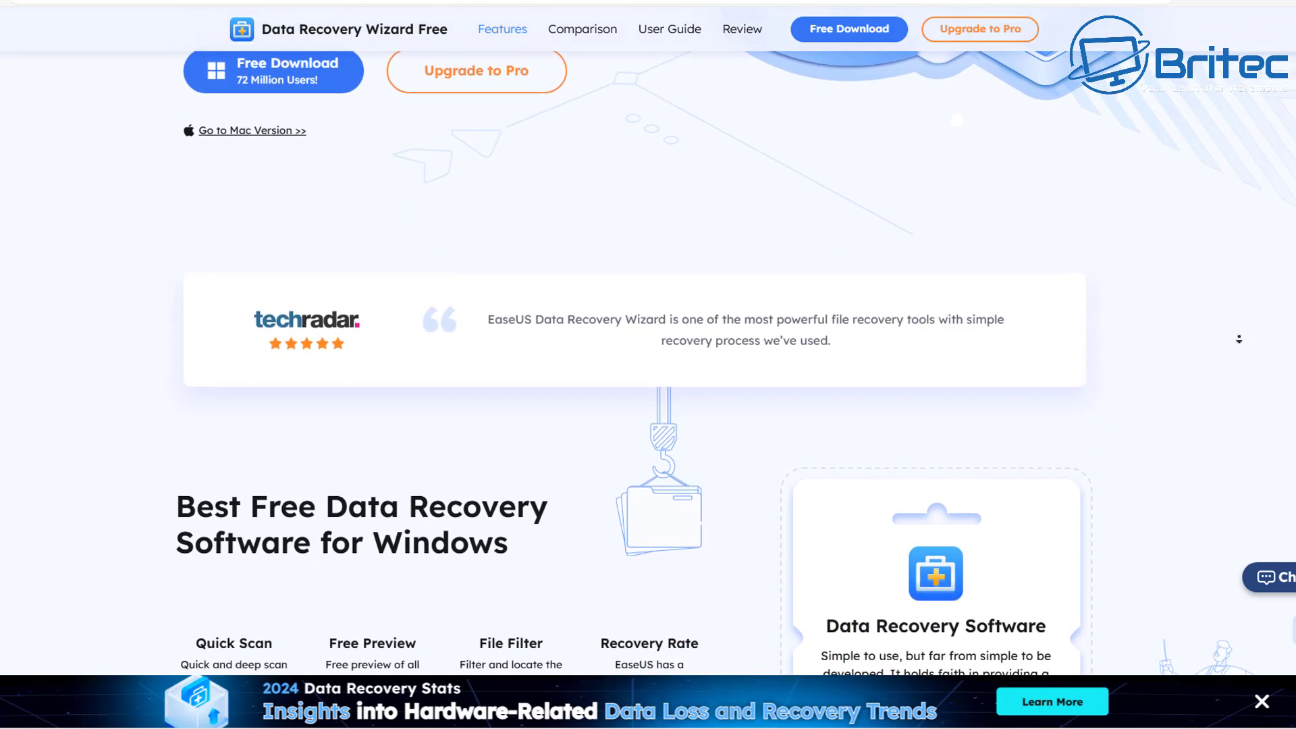
scroll(1239, 339, down, 3)
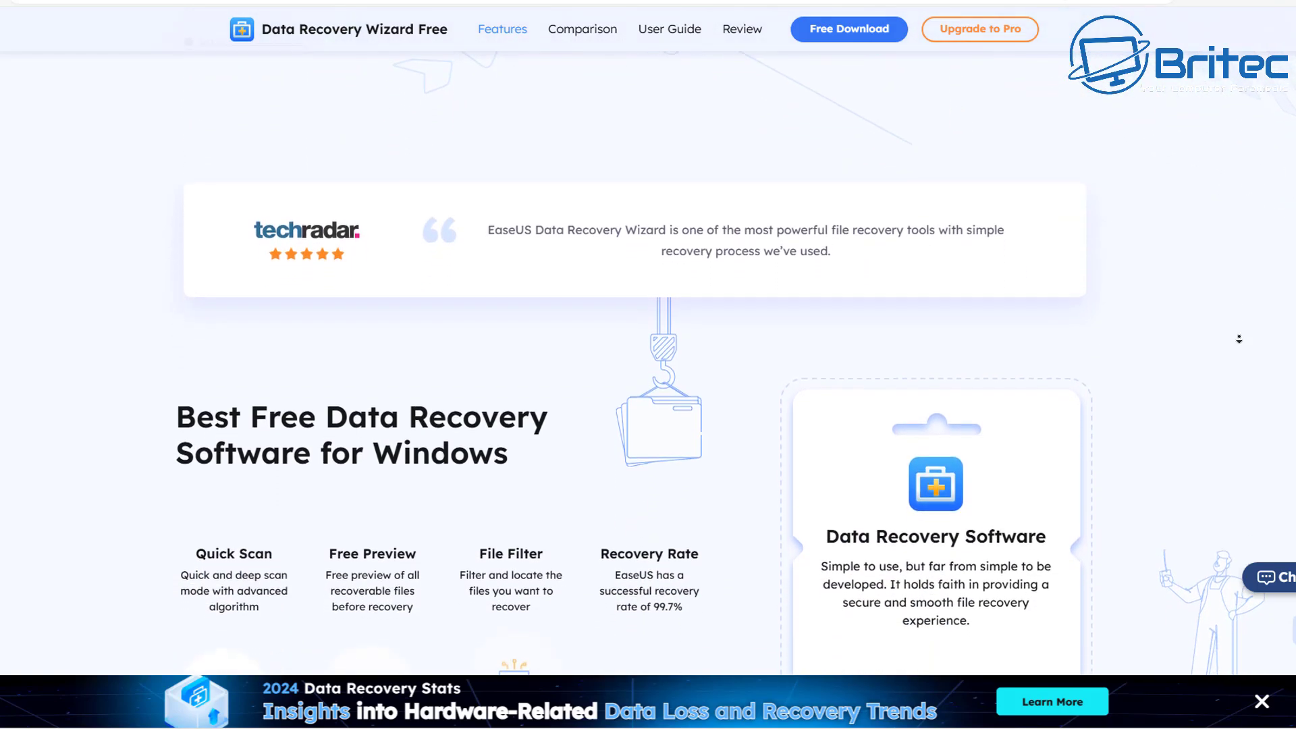
scroll(1239, 339, down, 3)
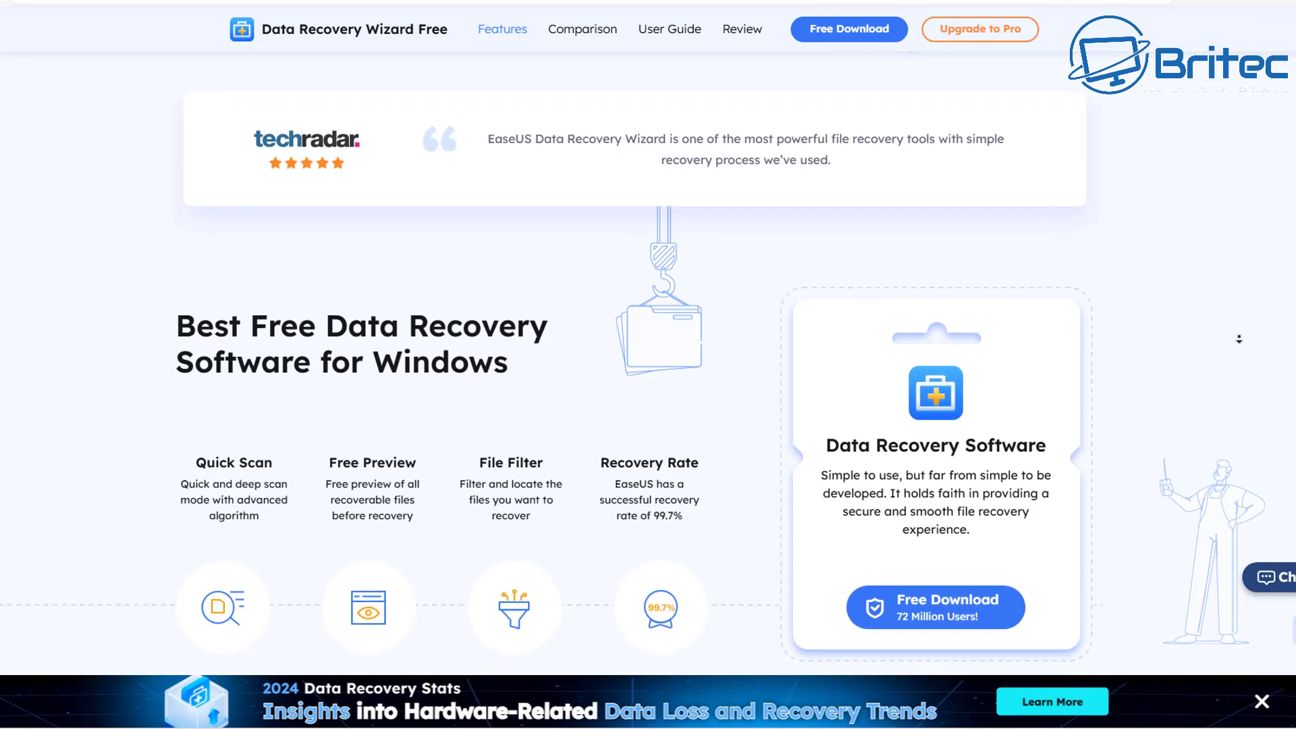
scroll(1239, 338, down, 3)
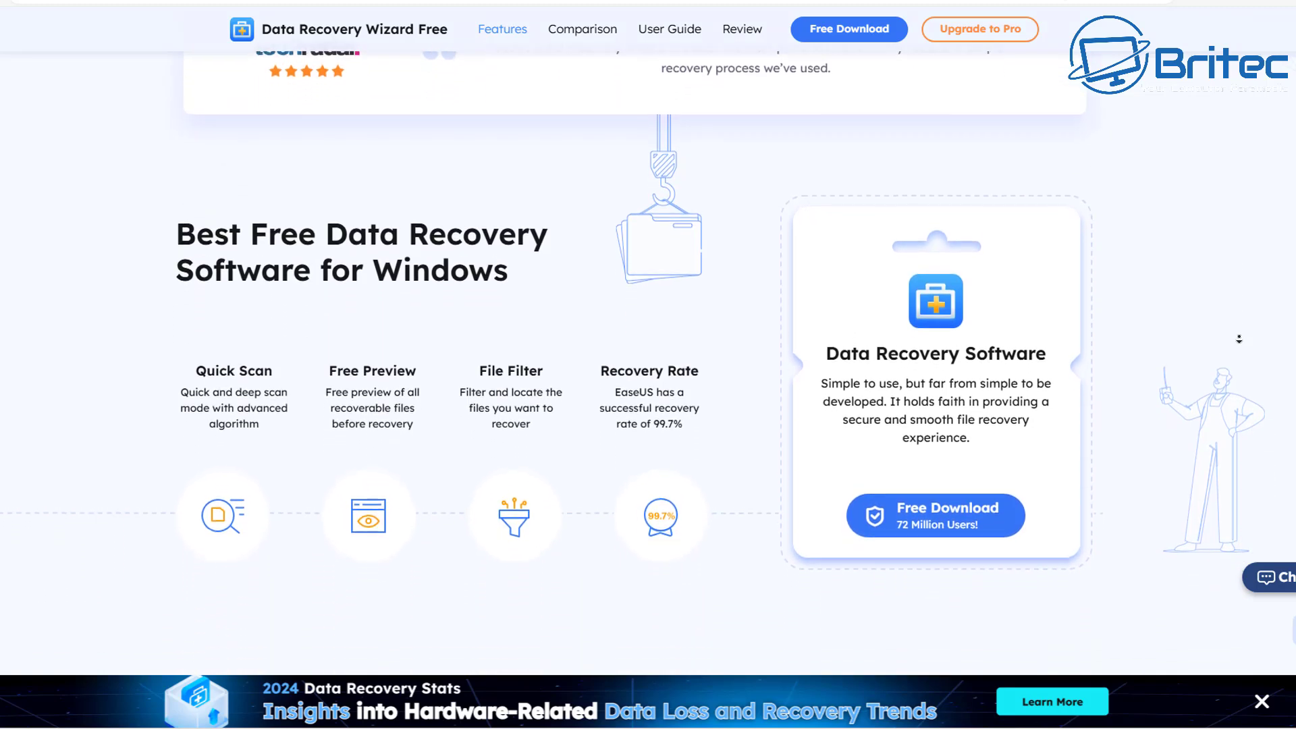
scroll(1239, 339, down, 3)
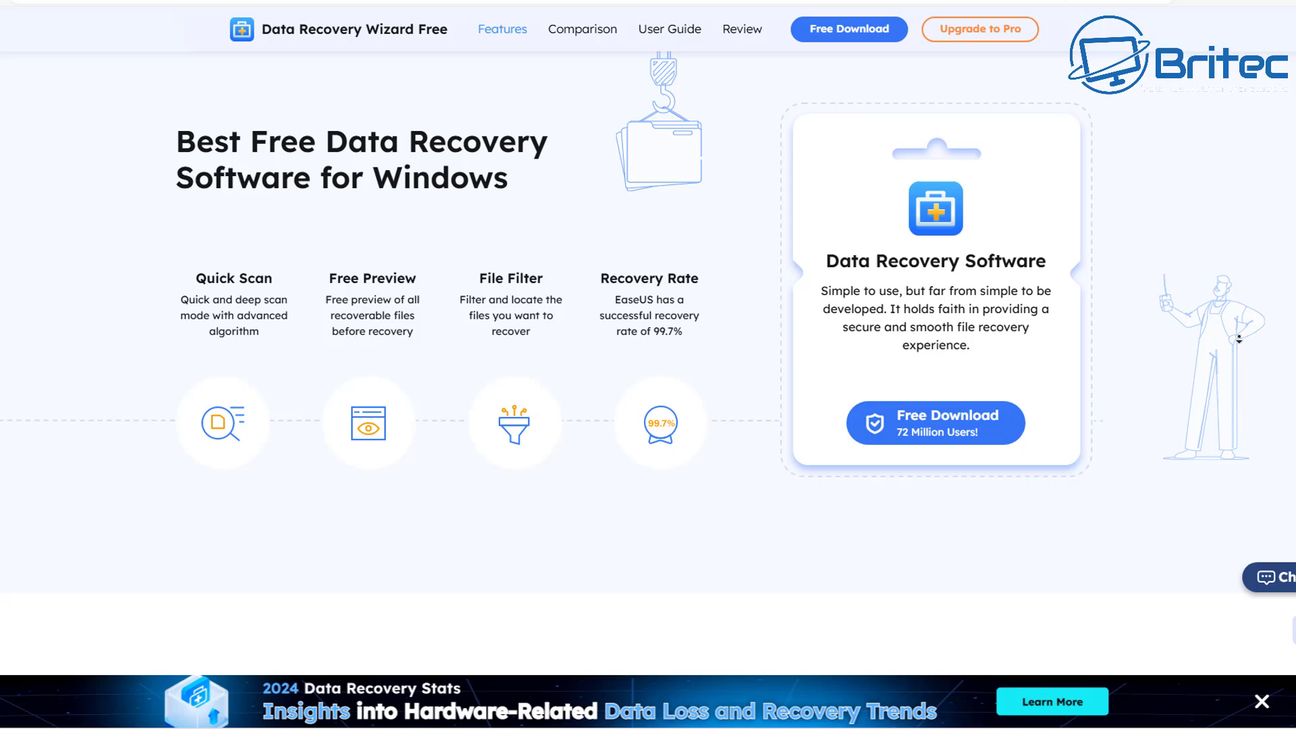
scroll(1239, 339, down, 3)
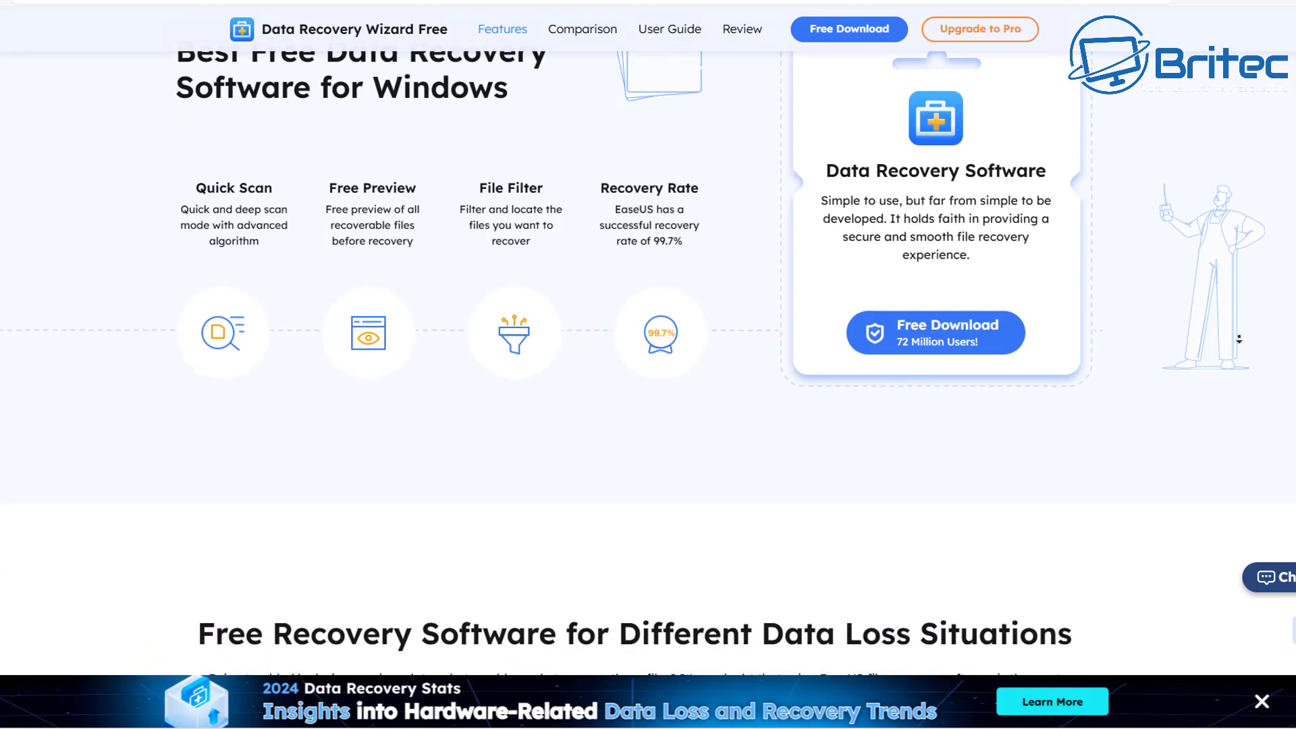
scroll(1239, 339, down, 3)
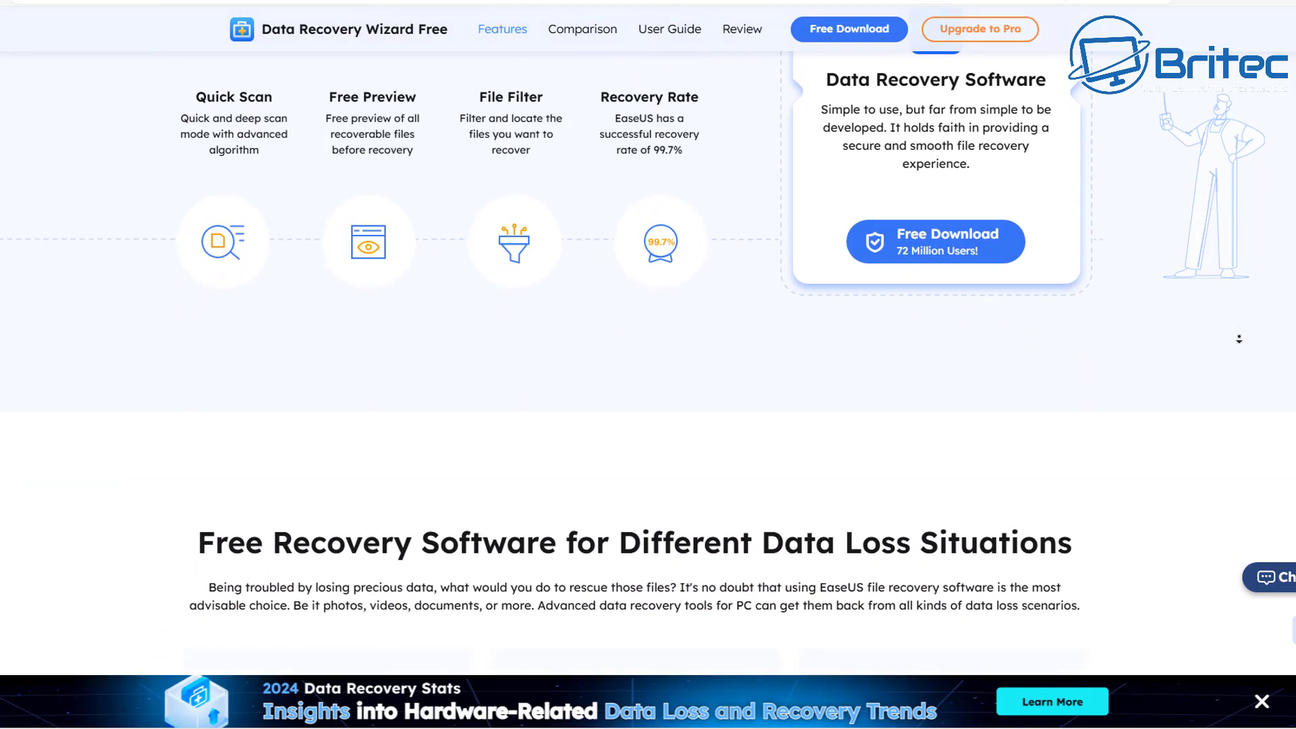
scroll(1239, 339, down, 3)
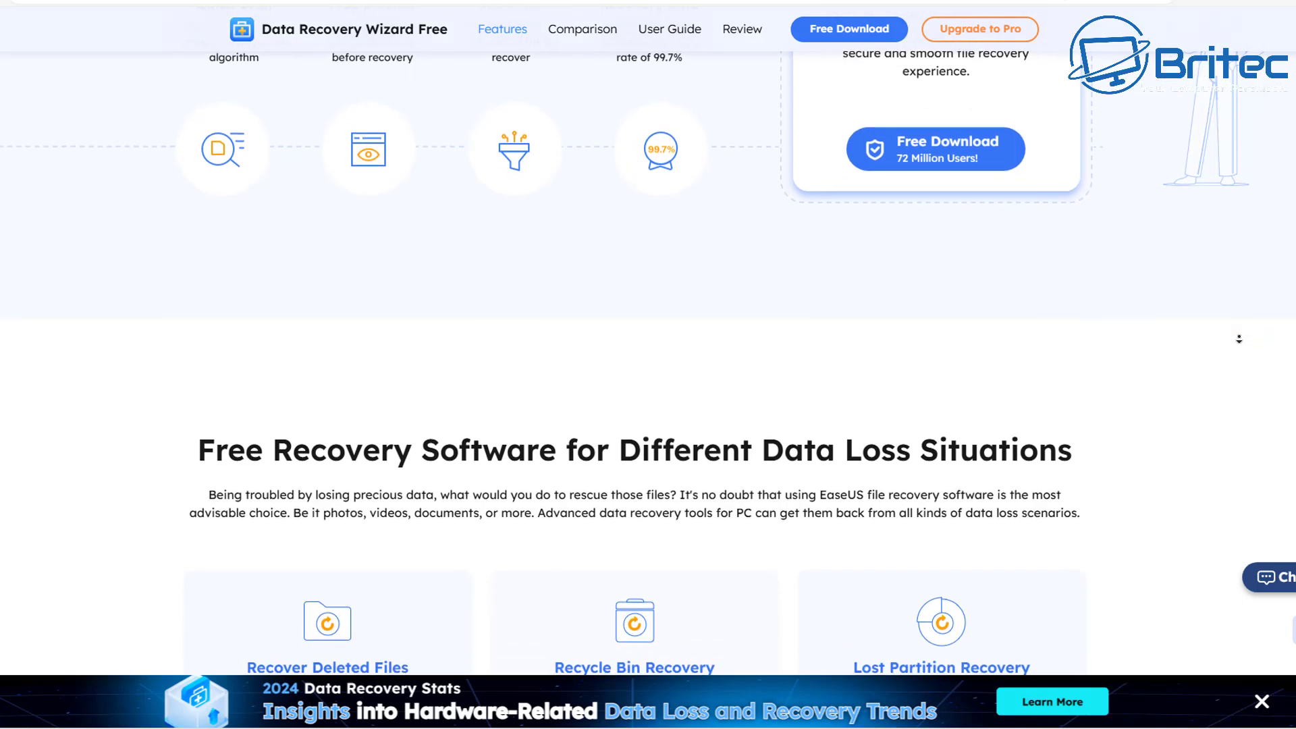
scroll(1239, 339, down, 3)
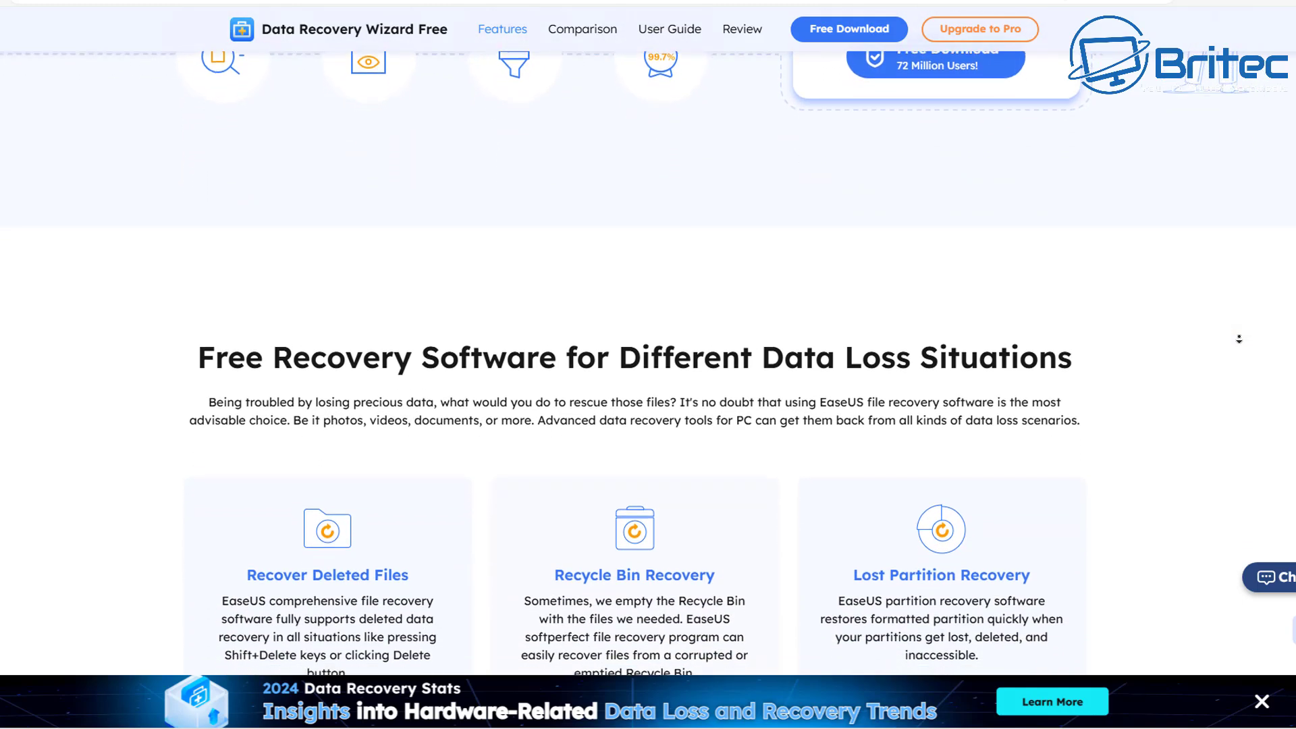
scroll(1239, 339, down, 3)
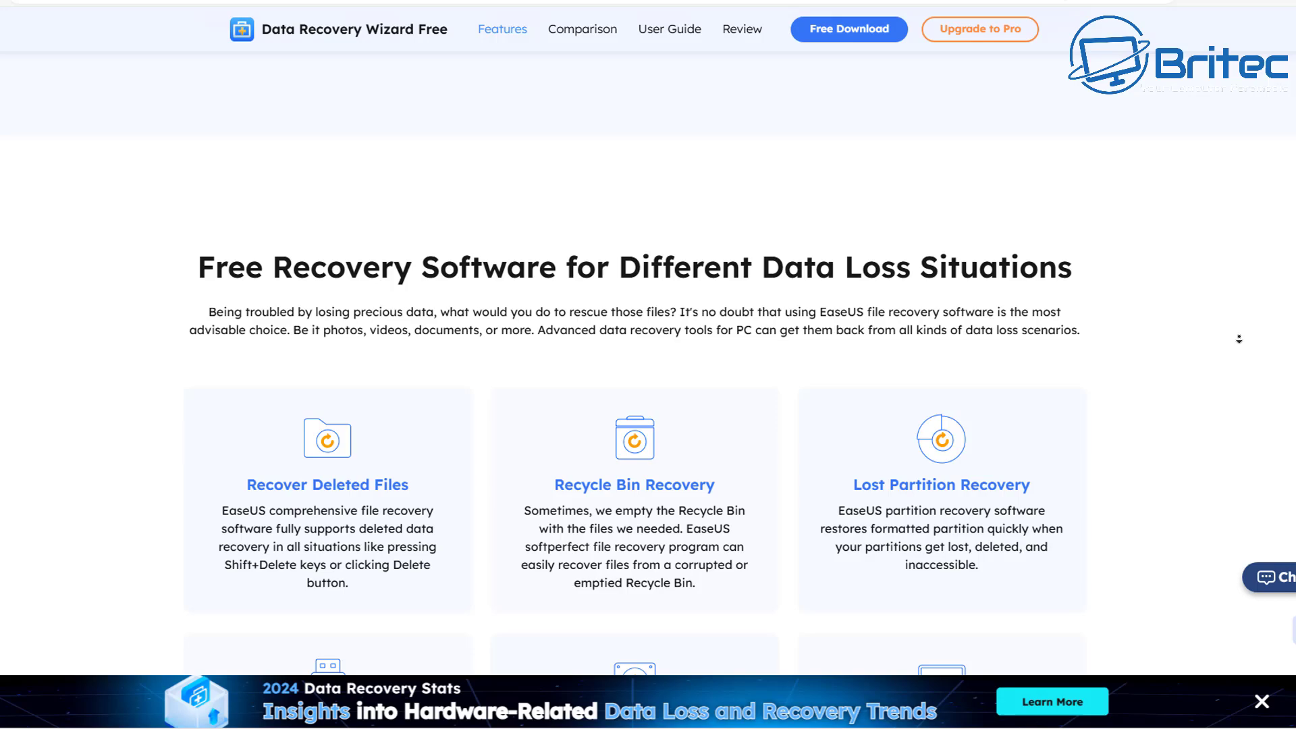
scroll(1239, 339, down, 3)
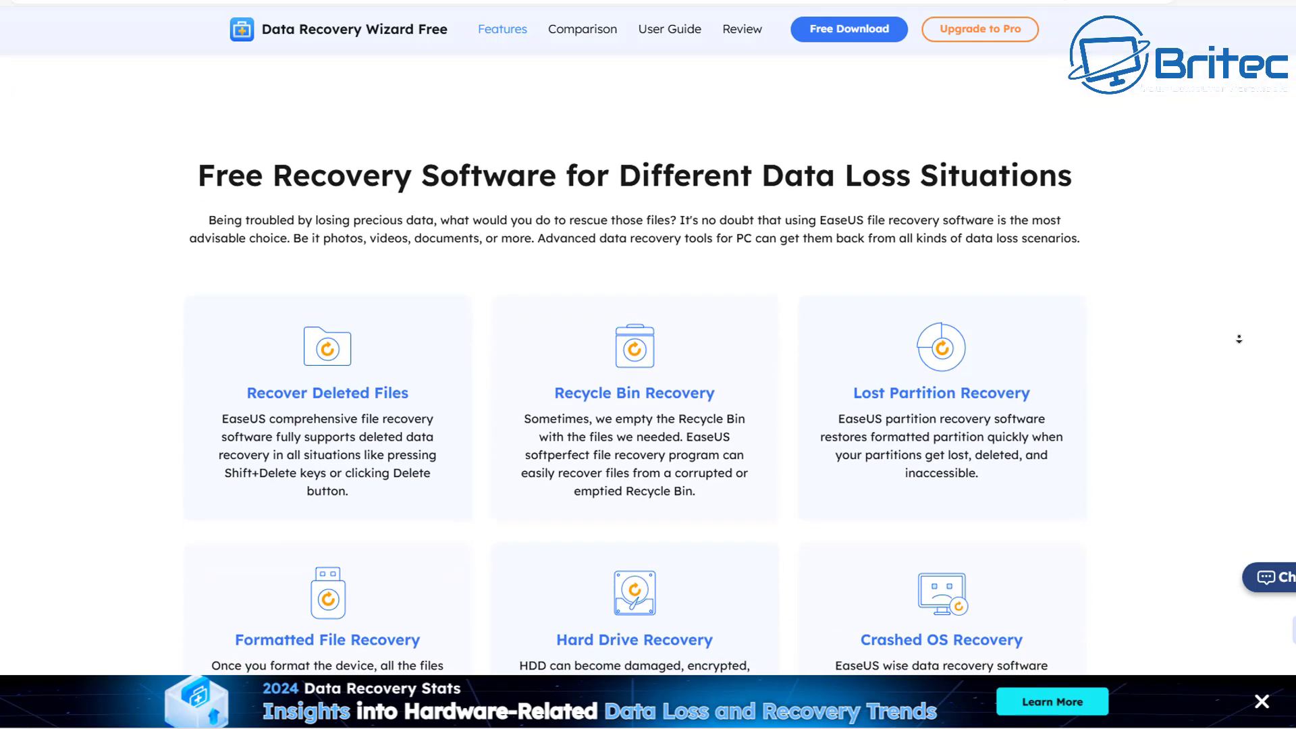
scroll(1239, 339, down, 3)
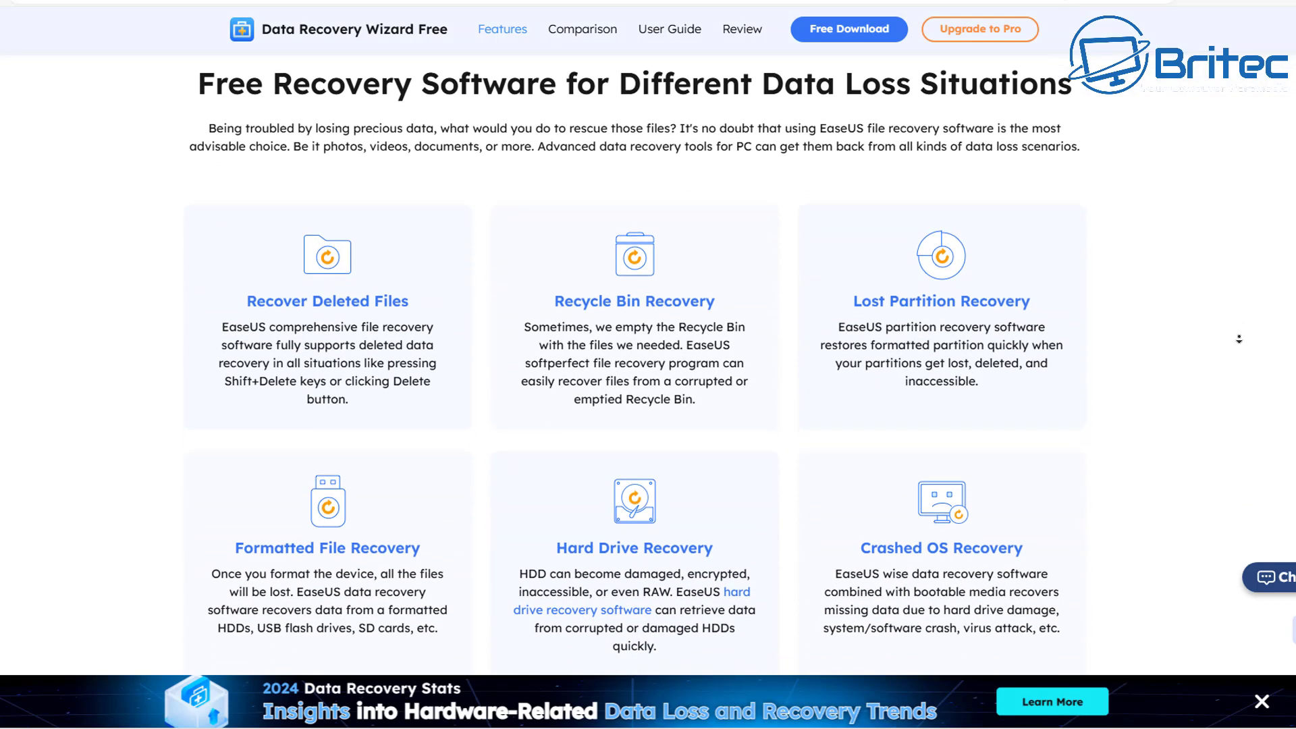
scroll(1239, 339, down, 3)
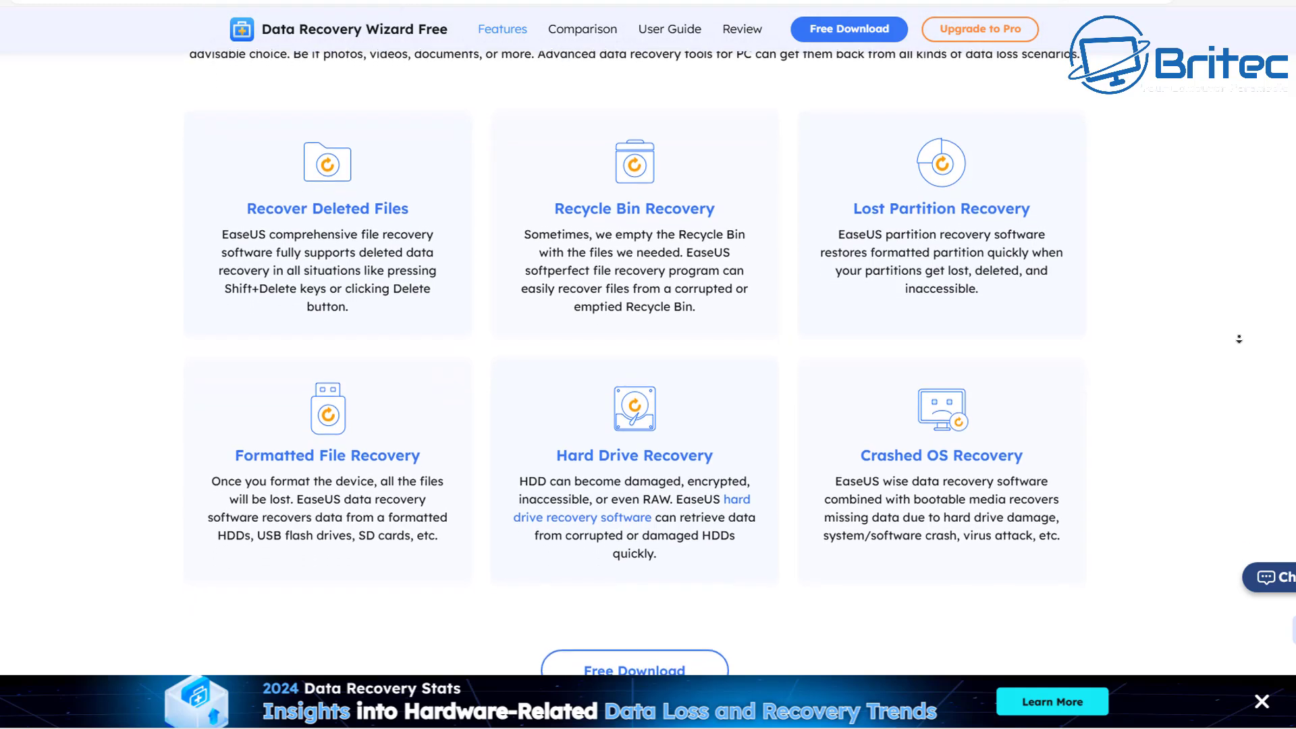
scroll(1239, 339, down, 3)
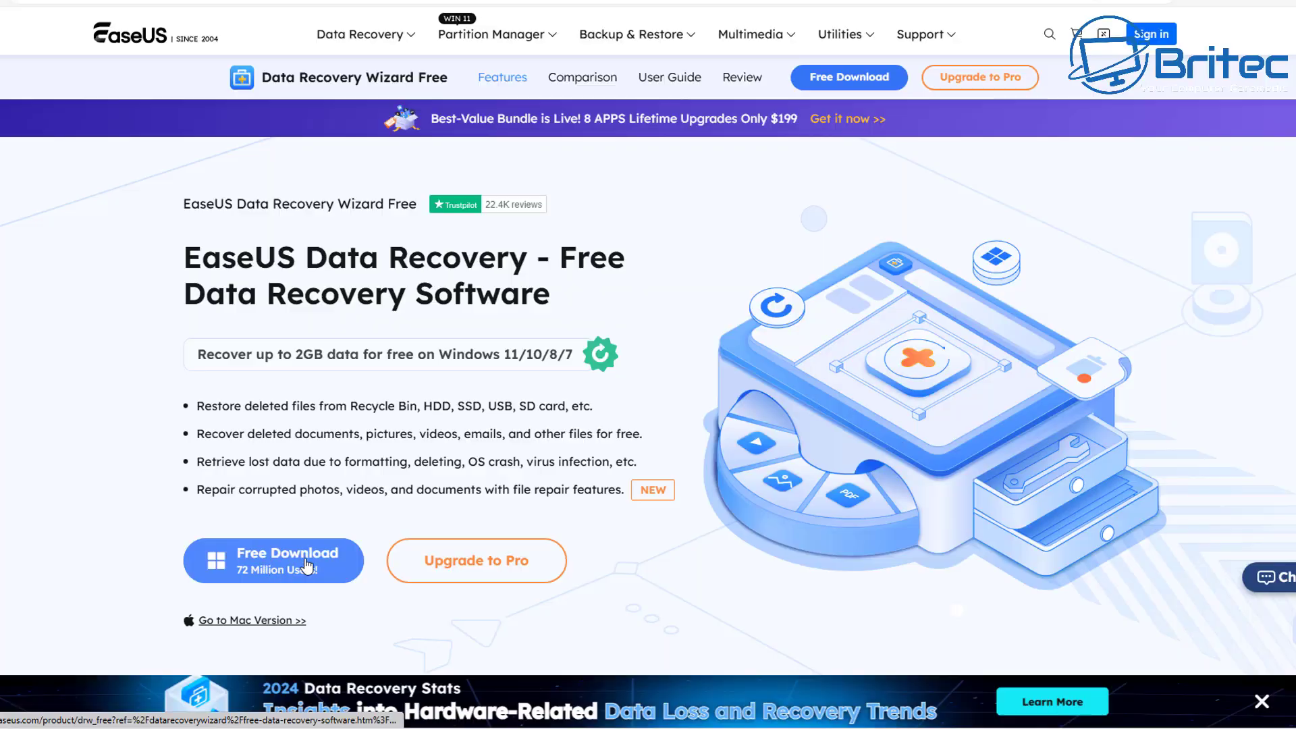
- Download drw_fr_installer, run it with administrator approval, and begin Install Now
click(307, 566)
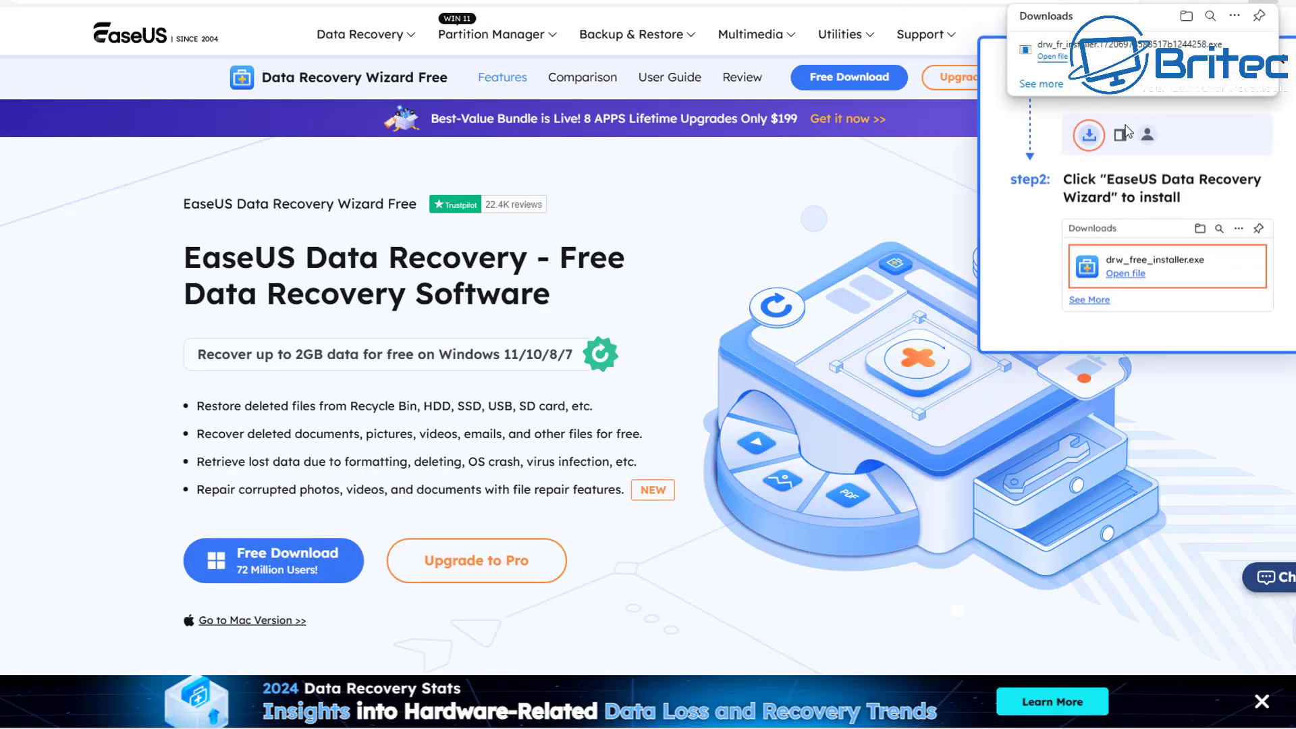
click(1140, 54)
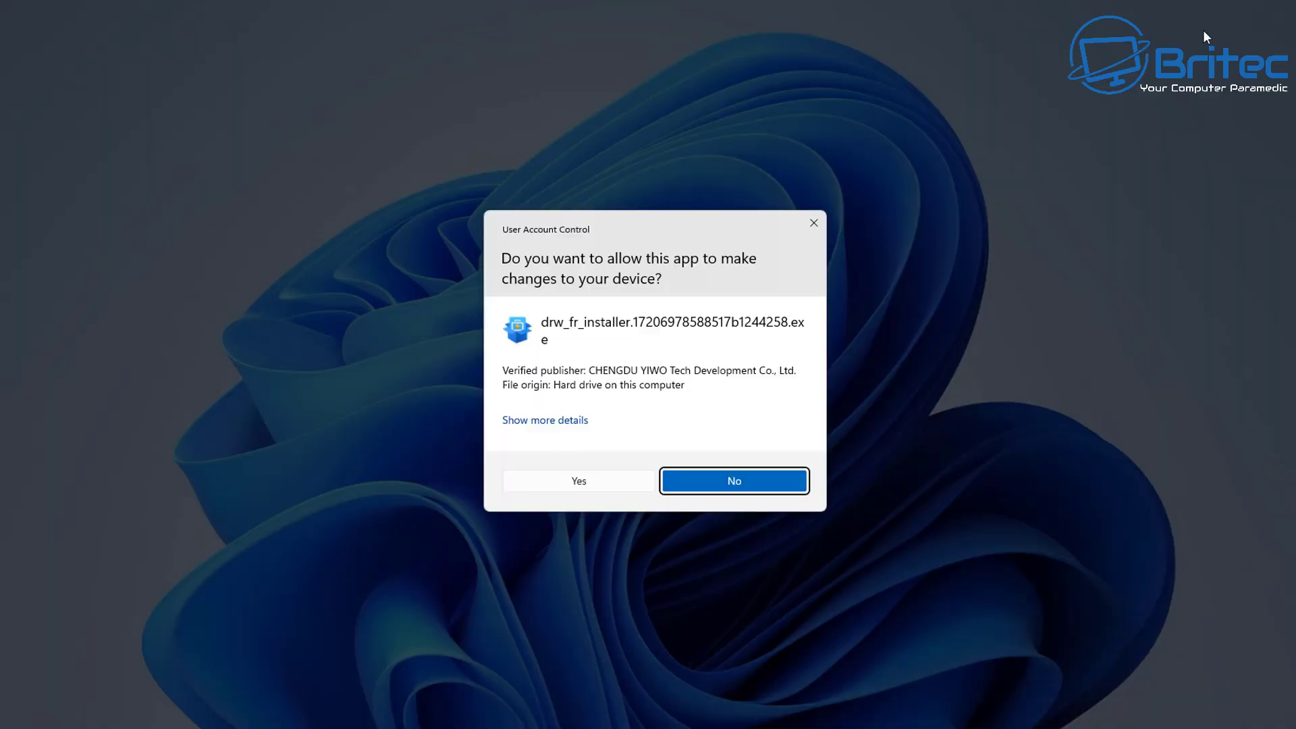
click(579, 481)
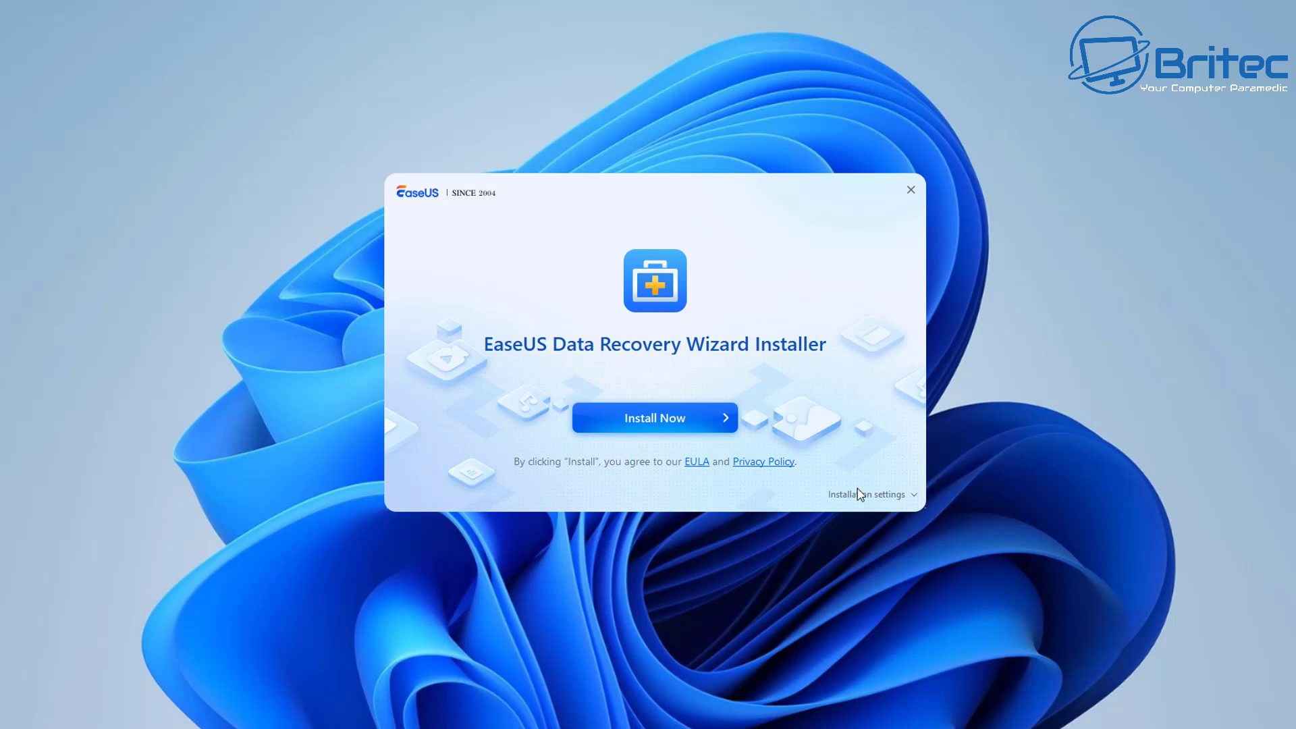
click(673, 427)
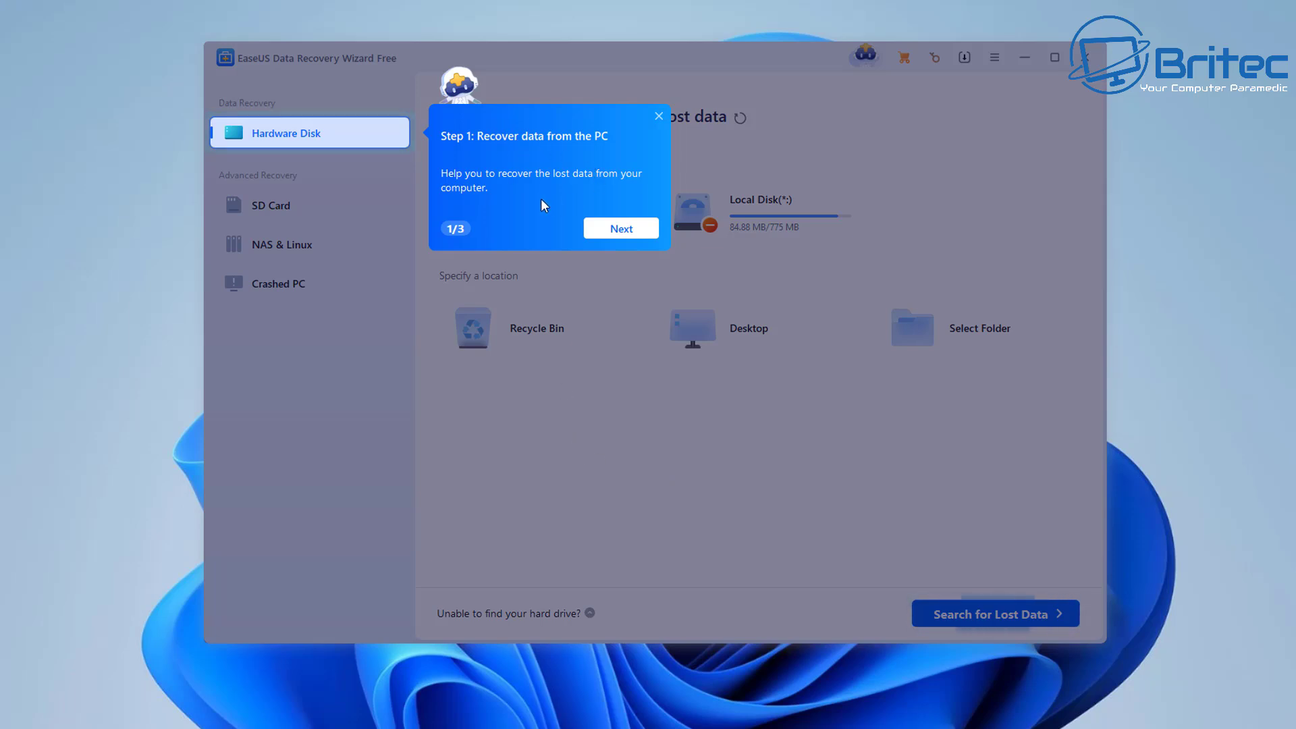
- Advance through the Step 1–3 intro tour to the Hardware Disk location screen
click(620, 229)
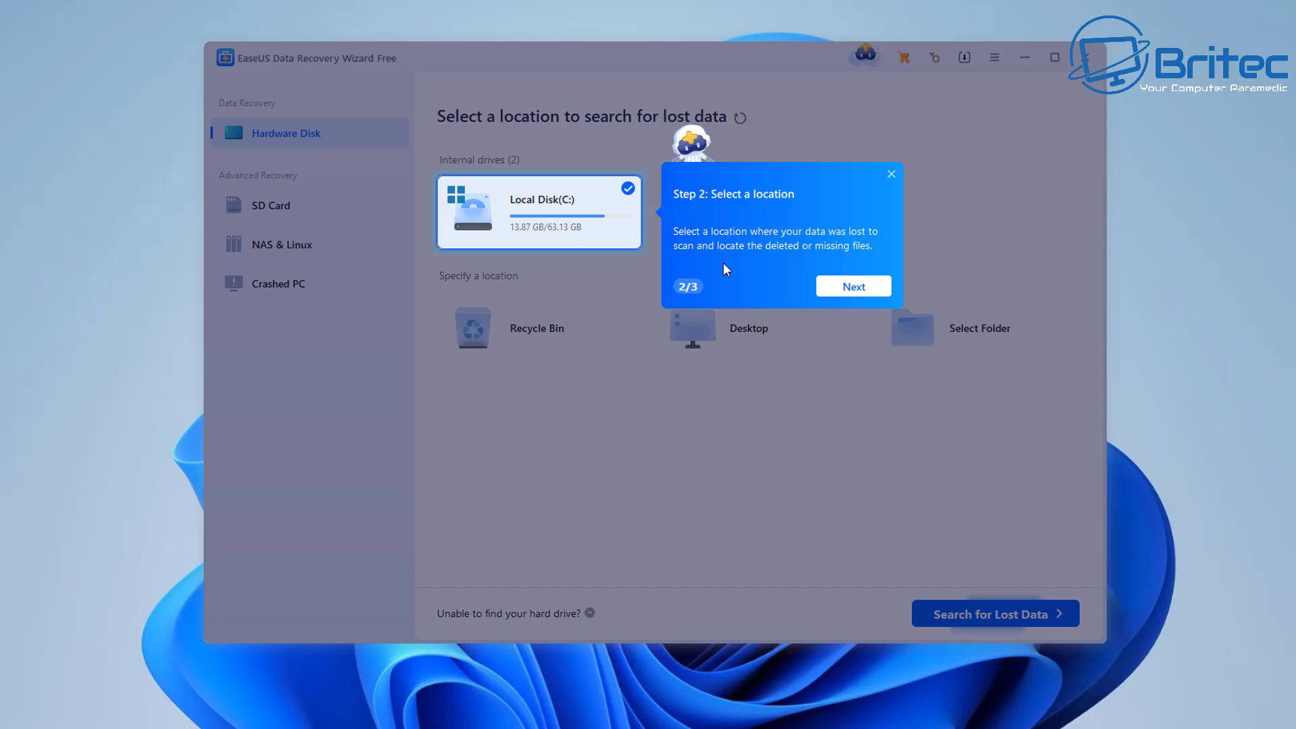
click(861, 290)
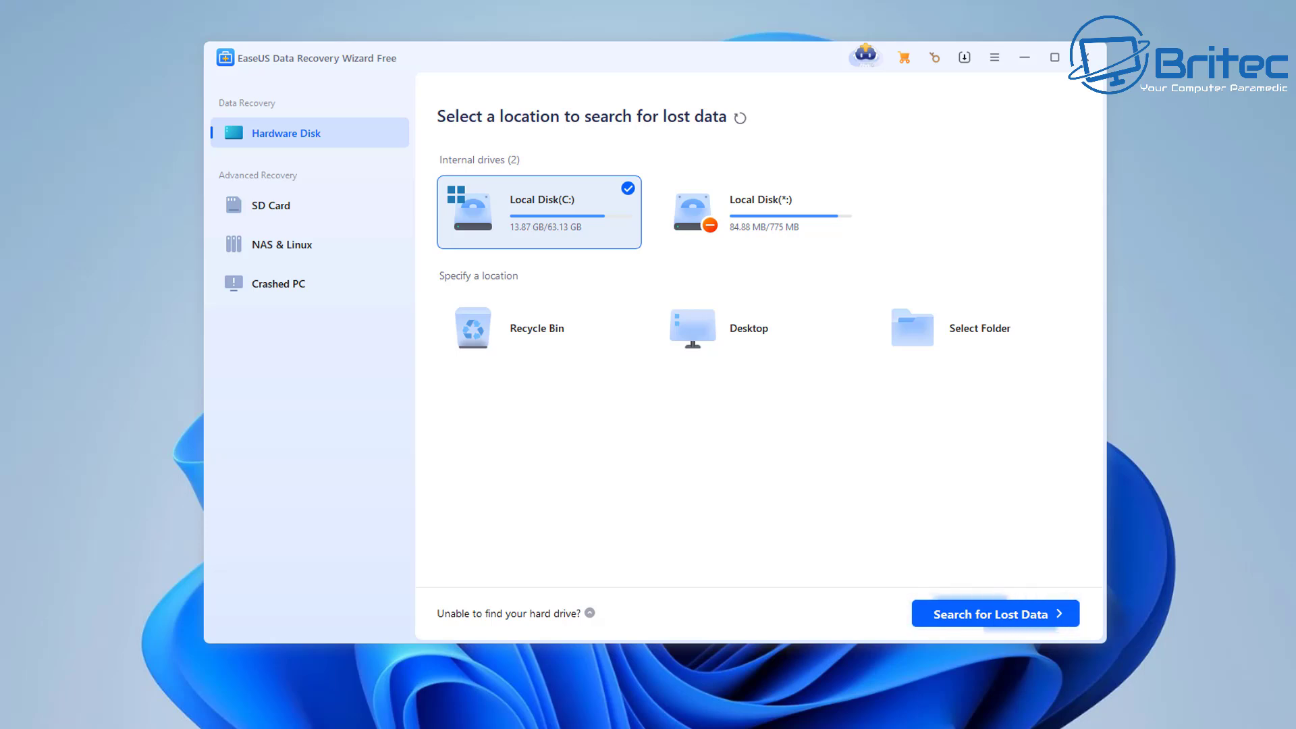
- Activate the Professional Lifetime license from the title-bar key icon, then view the SD Card page
click(934, 59)
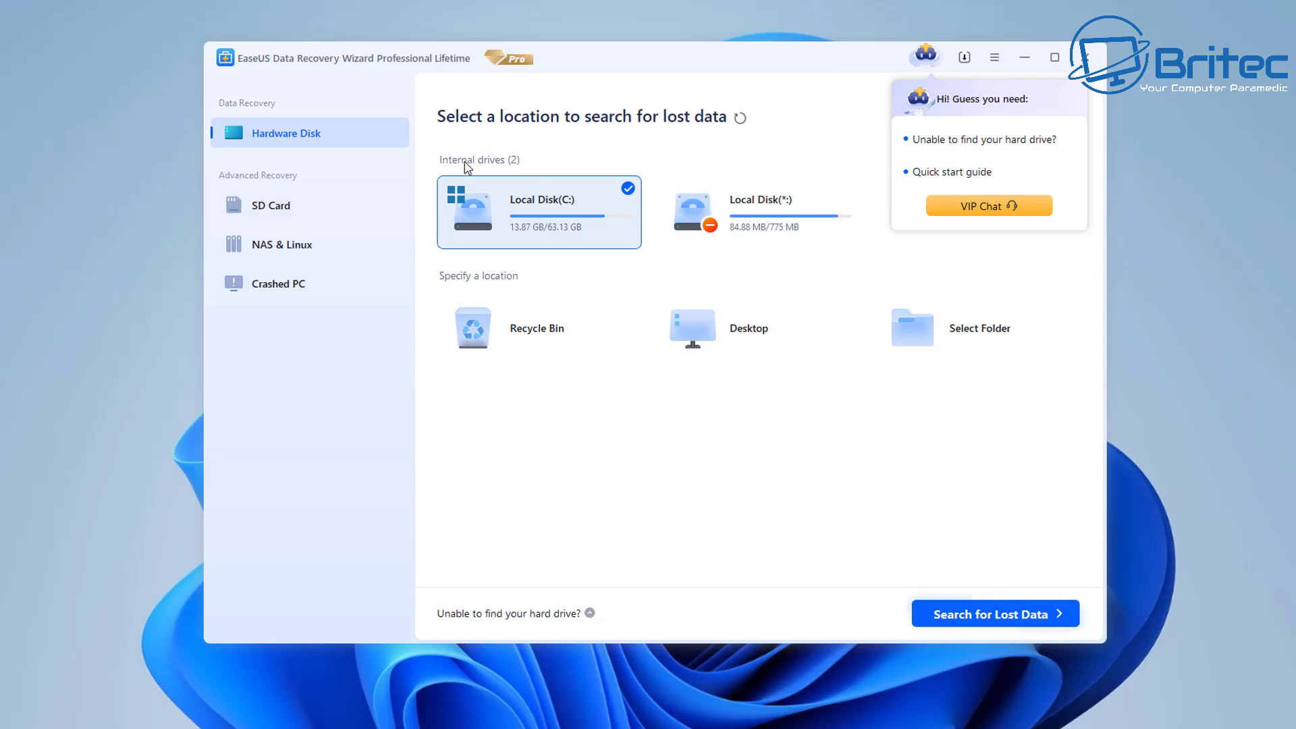
click(309, 214)
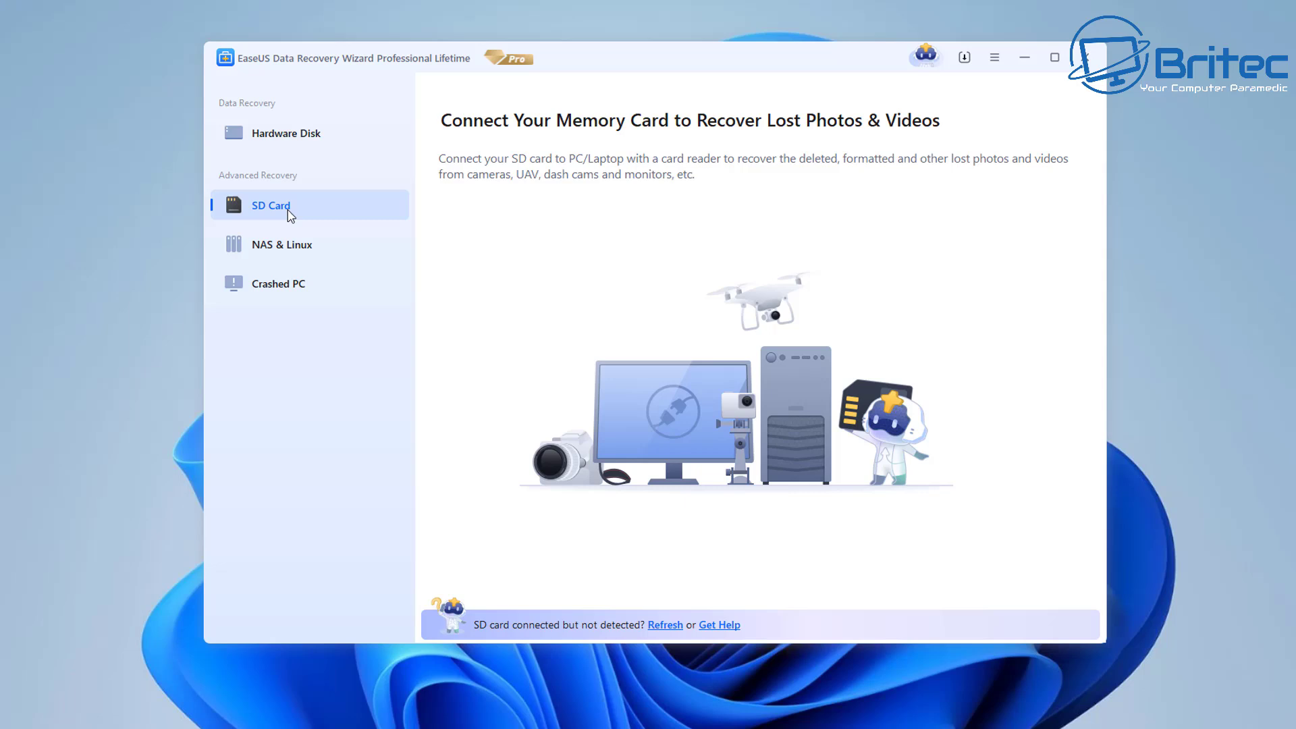
- Browse the NAS & Linux and Crashed PC recovery pages in the sidebar
click(313, 247)
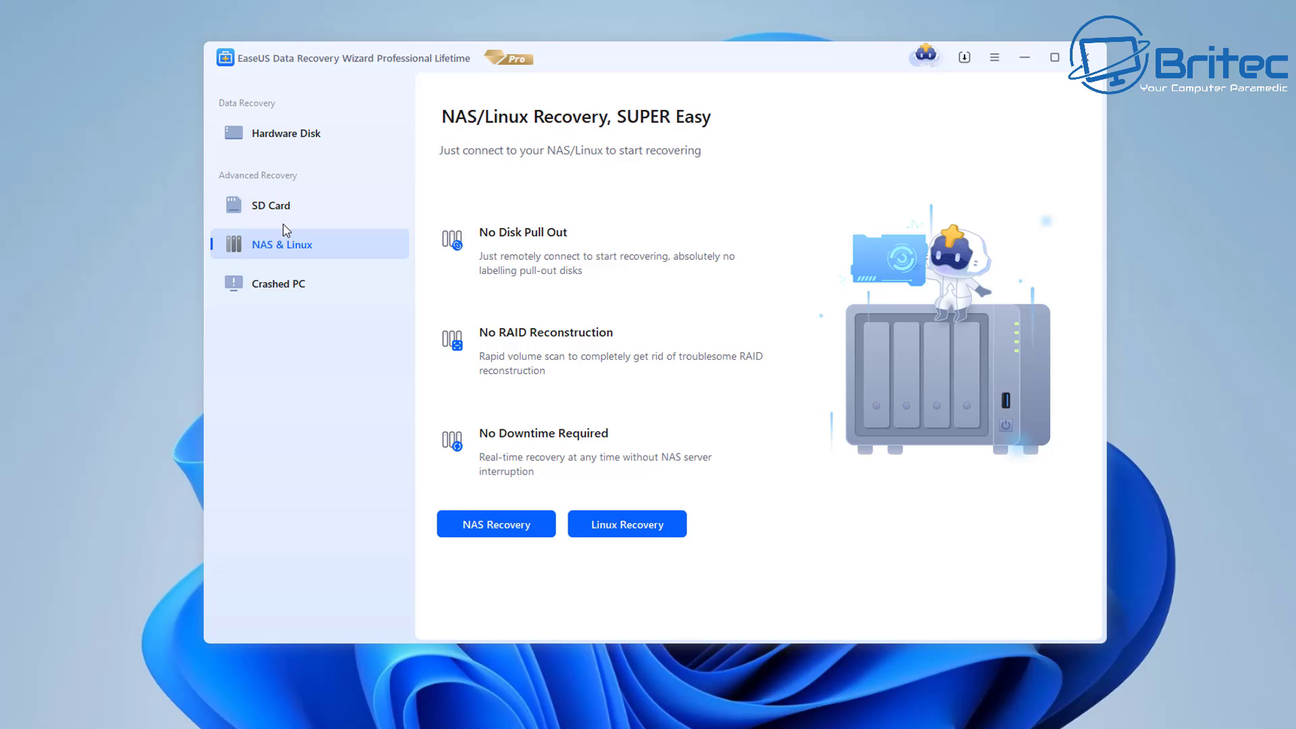
click(291, 285)
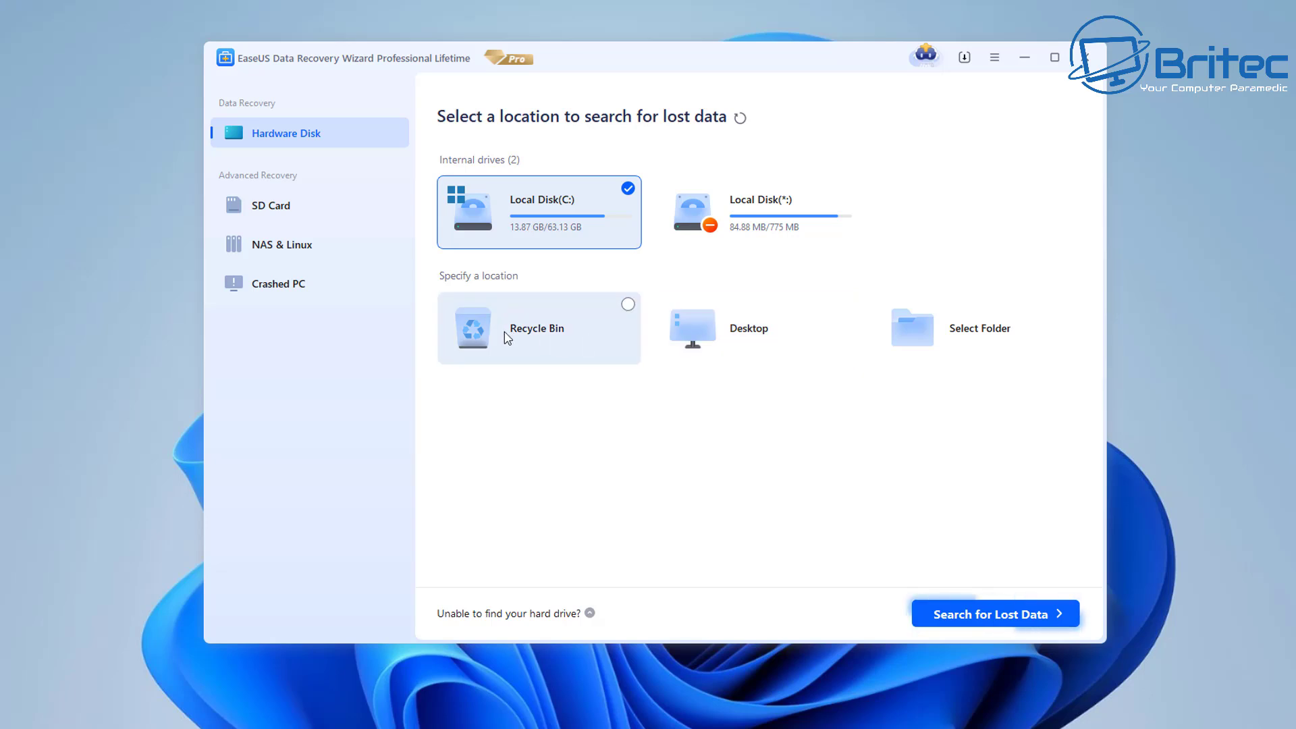
- Select the Recycle Bin card as the location and launch a search for lost data
click(630, 306)
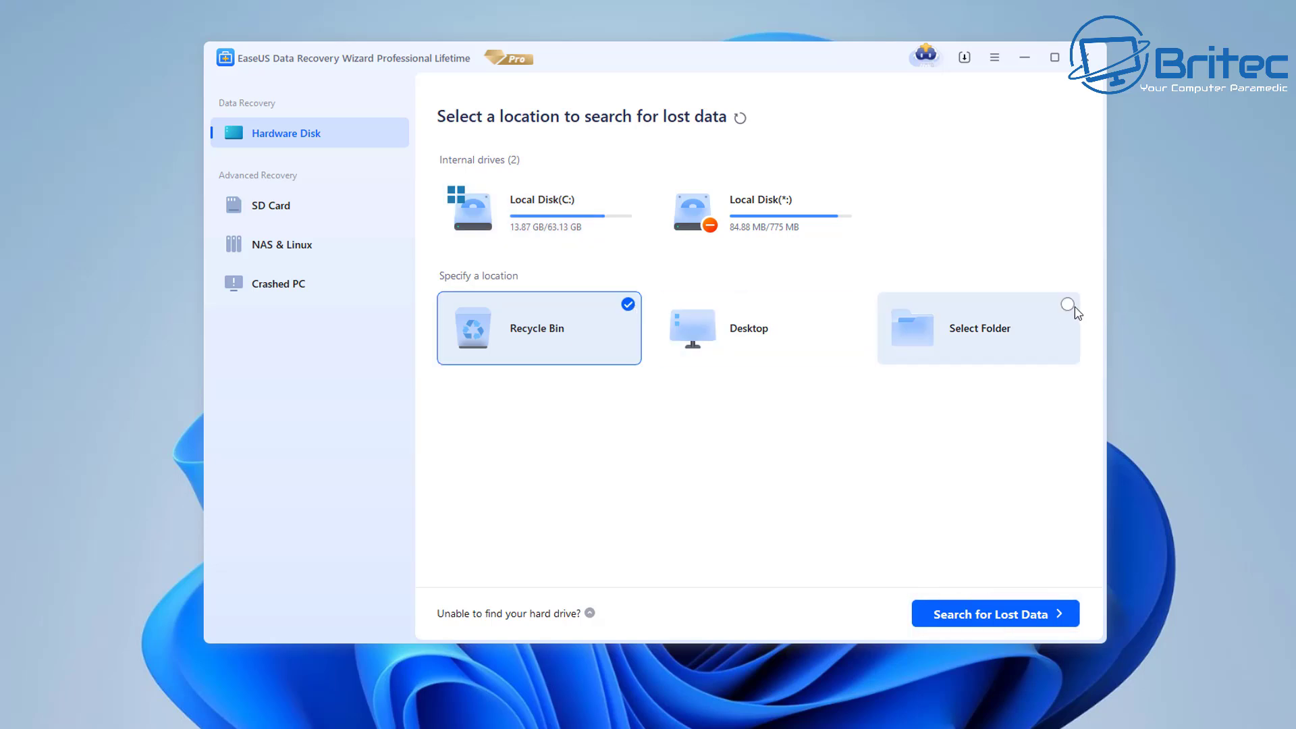
click(1066, 304)
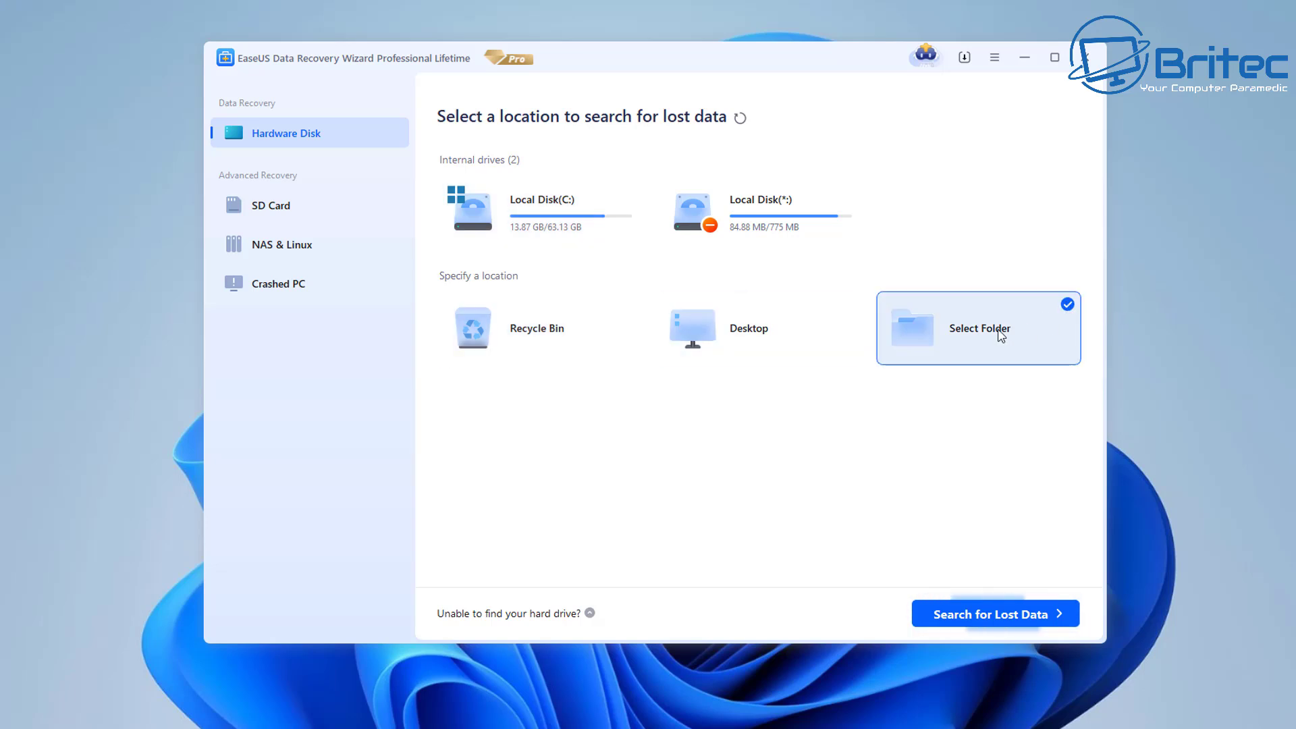
click(846, 305)
click(625, 297)
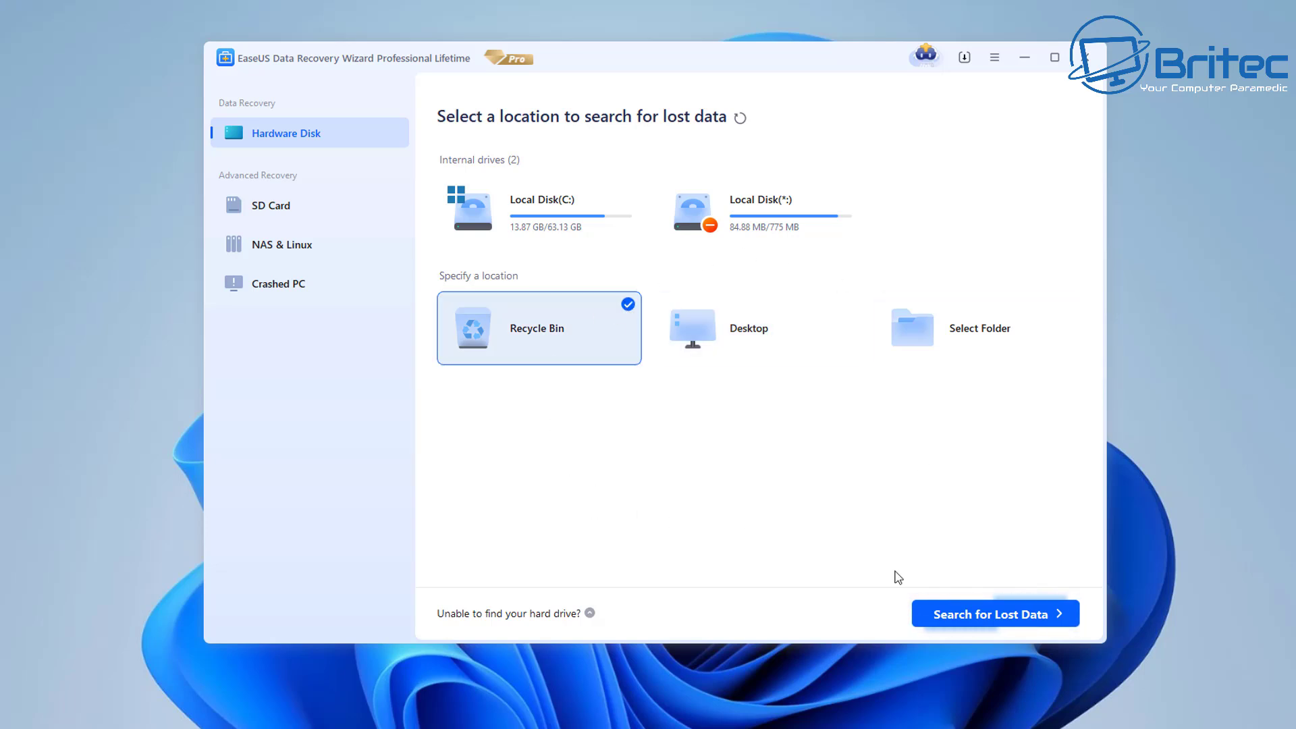
click(1005, 620)
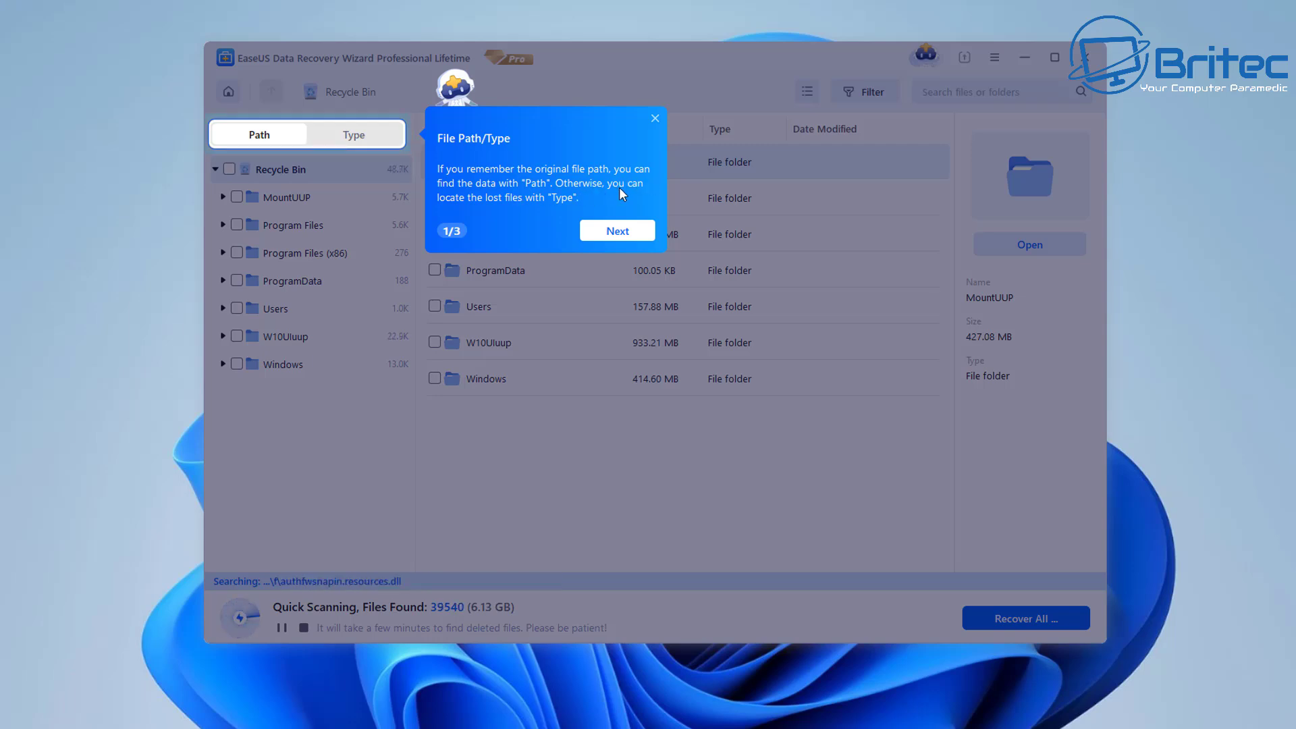
- Step through the two scan tour tips and dismiss the tour with Got it
click(617, 233)
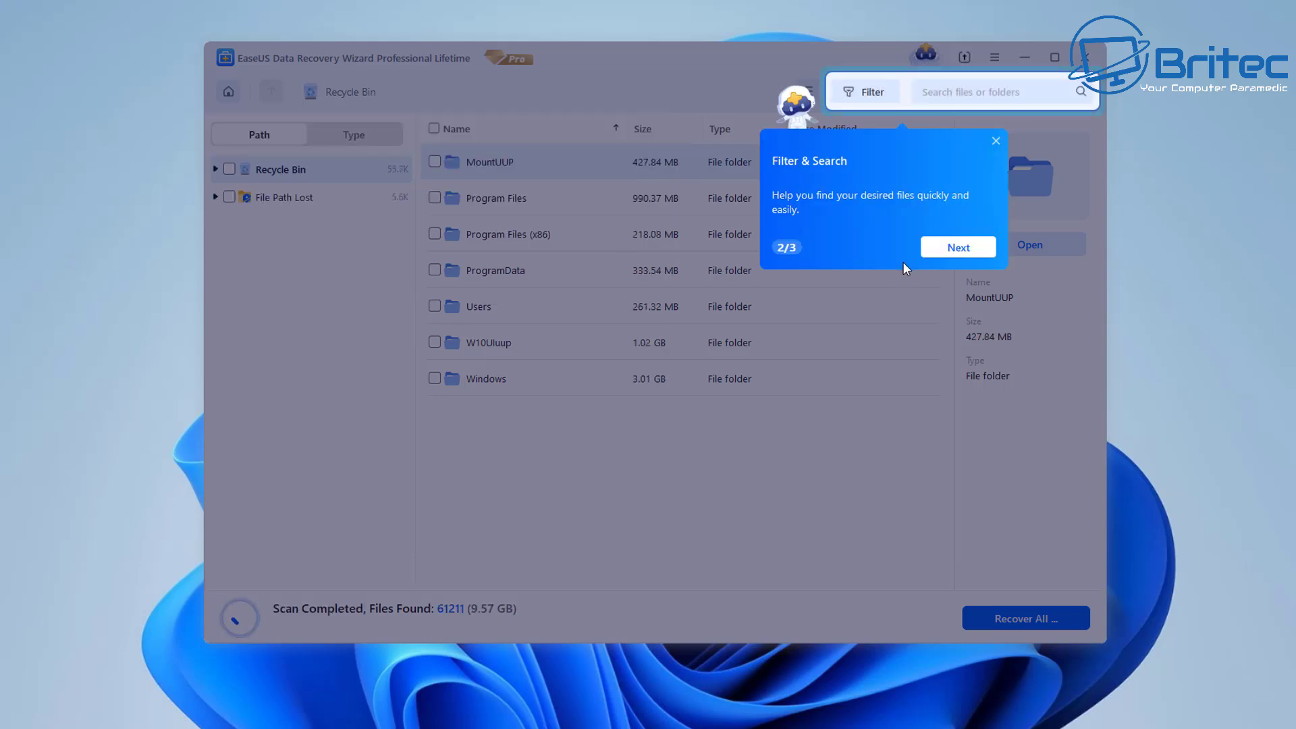
click(970, 250)
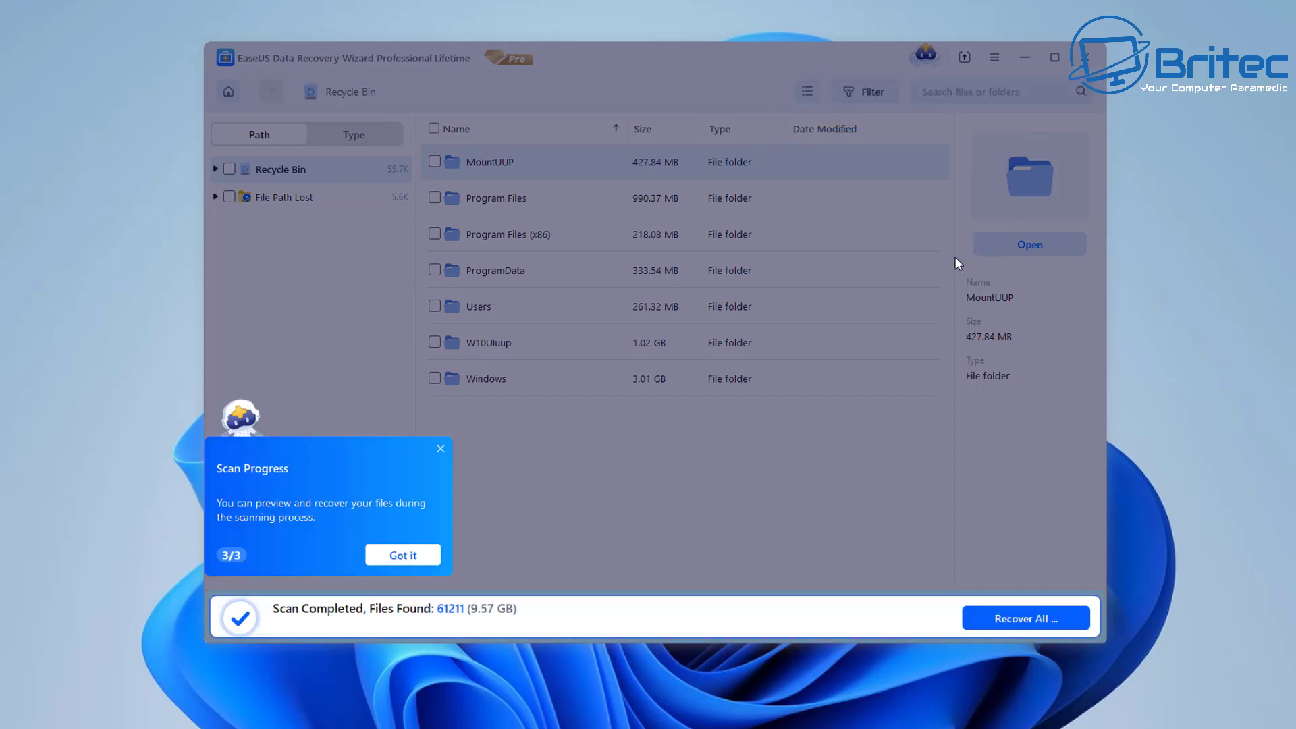
click(420, 559)
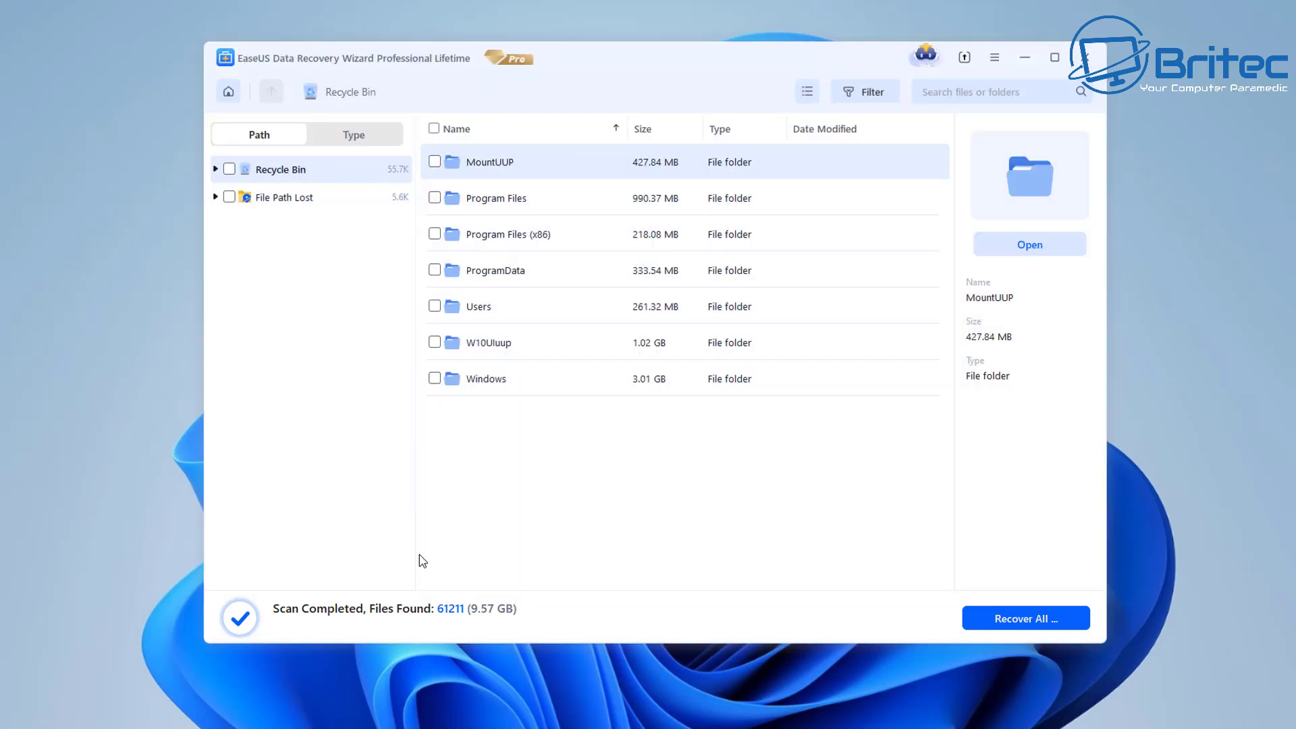
- Filter results to File Type Pictures and Date Modified Today, checking File Size and Advanced Filter
click(862, 103)
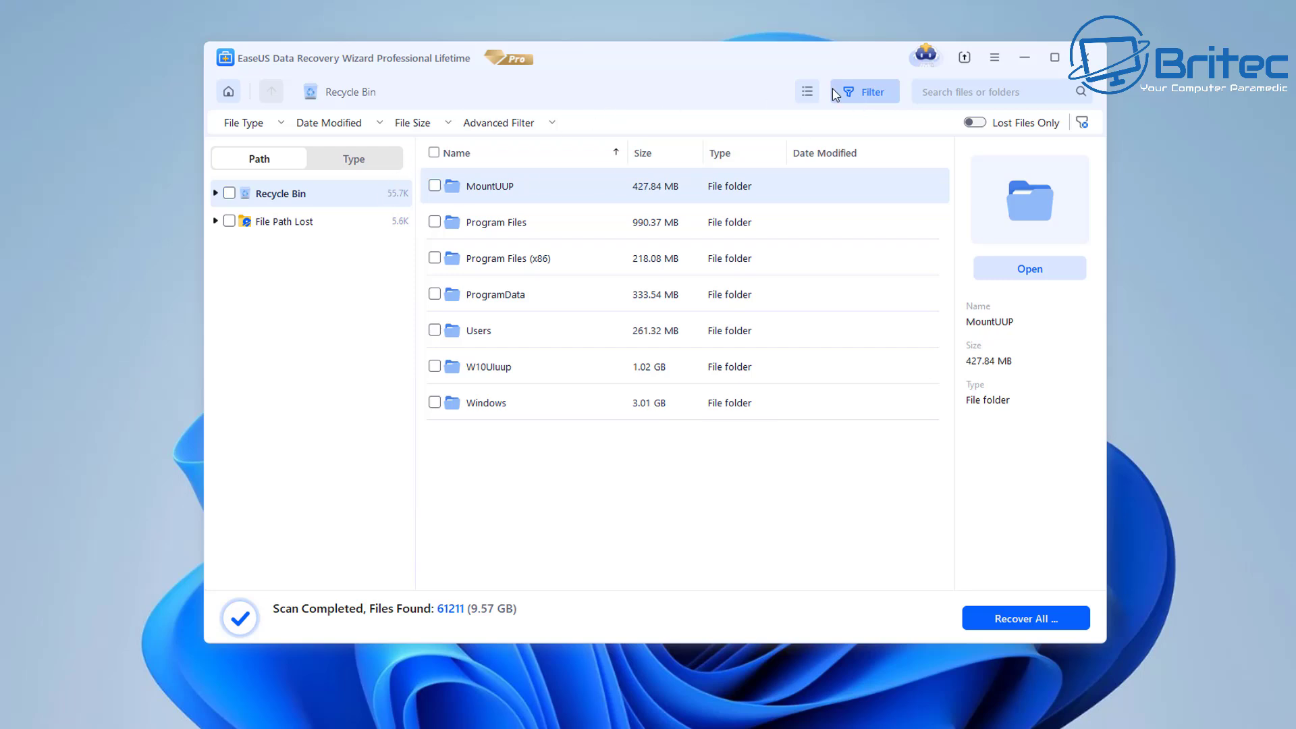
click(280, 128)
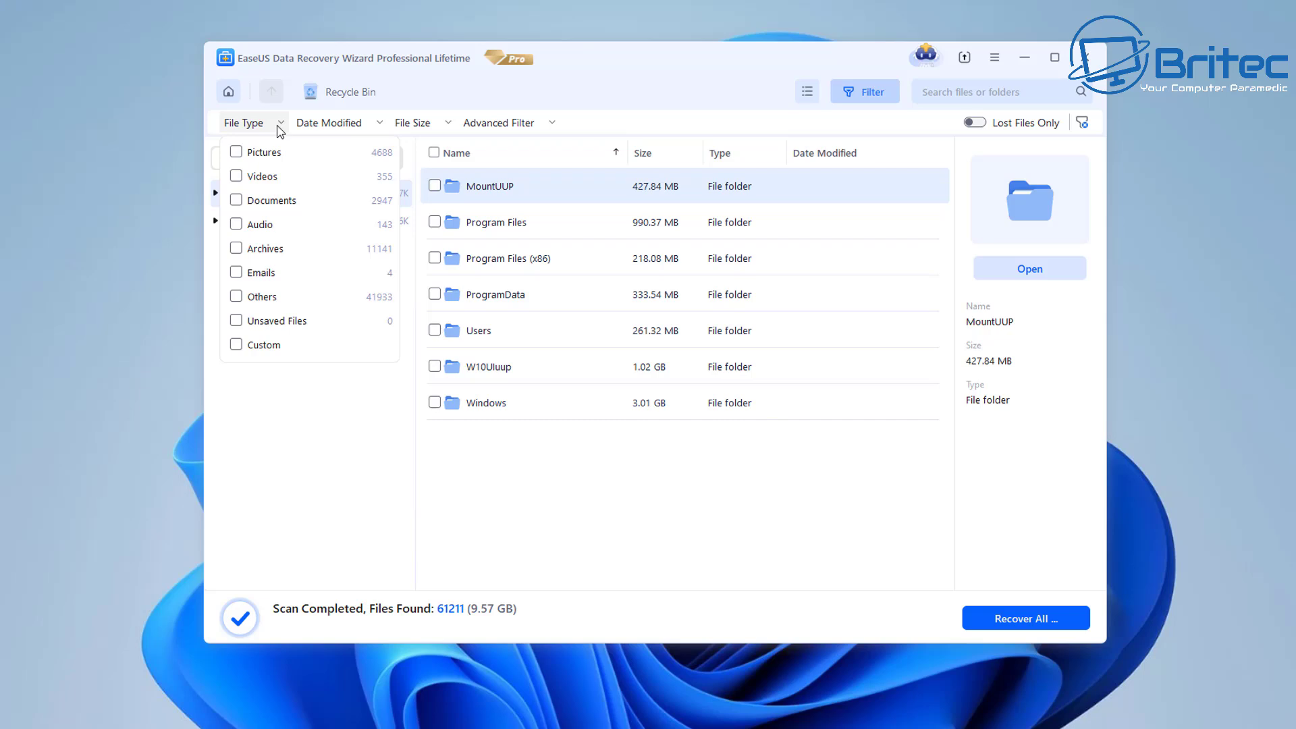
click(237, 152)
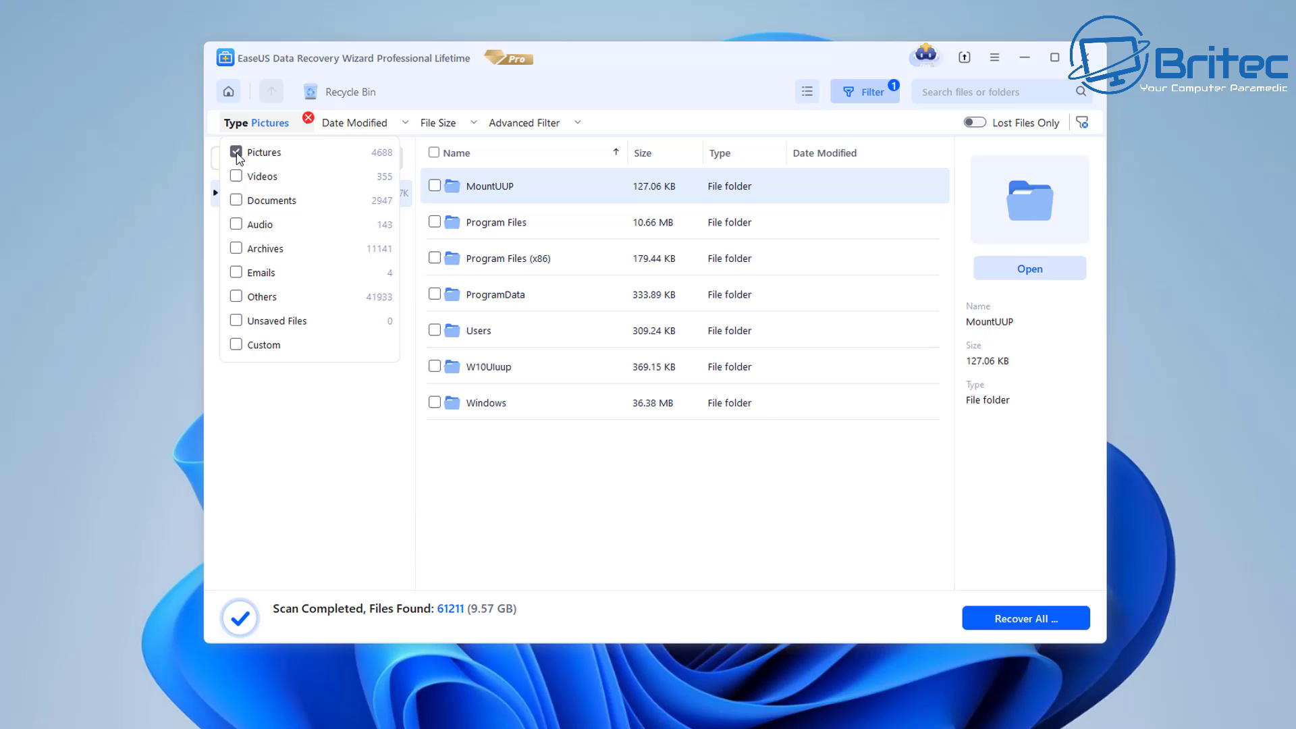
click(371, 122)
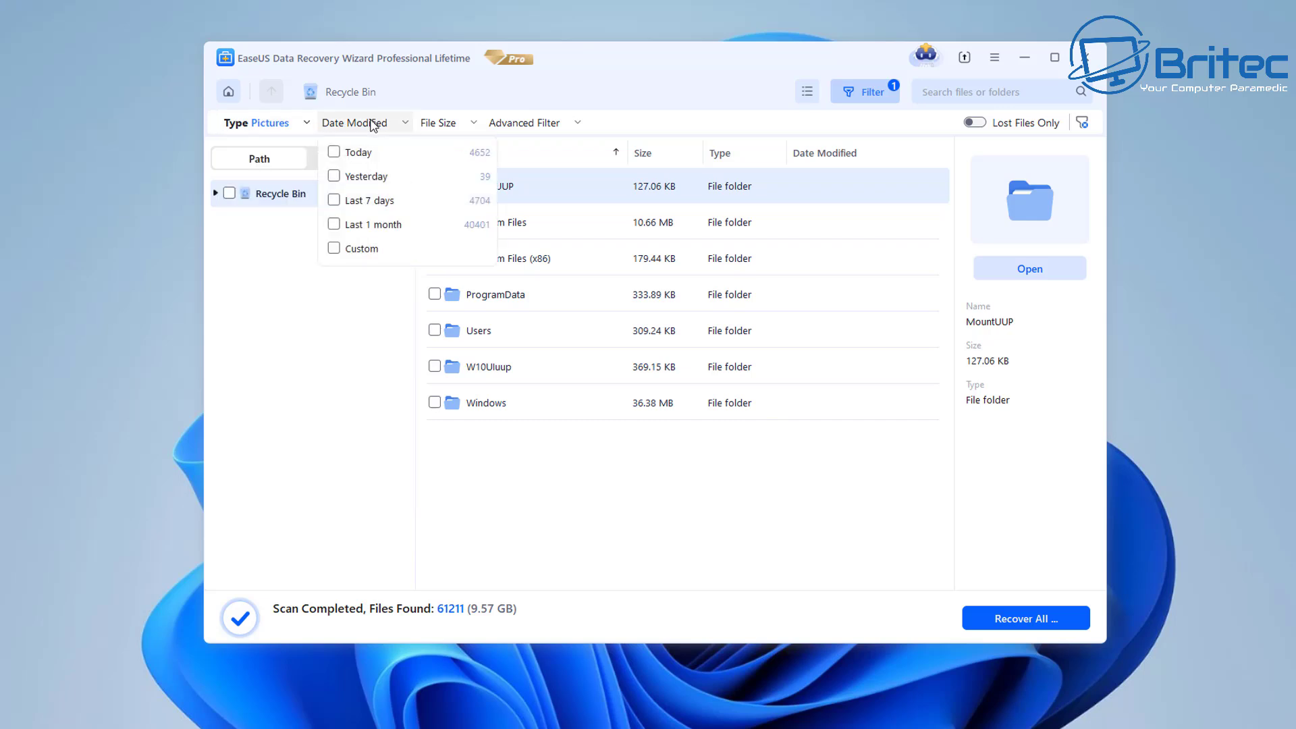
click(337, 153)
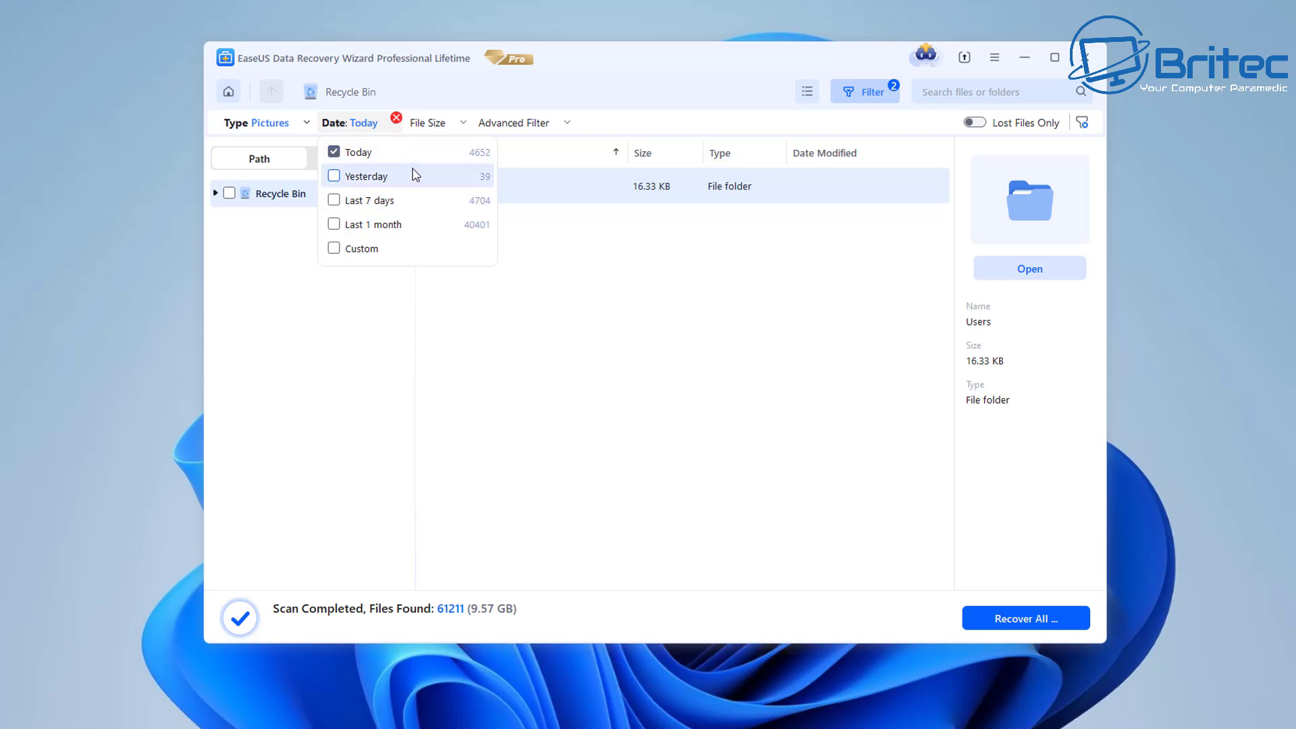
click(456, 125)
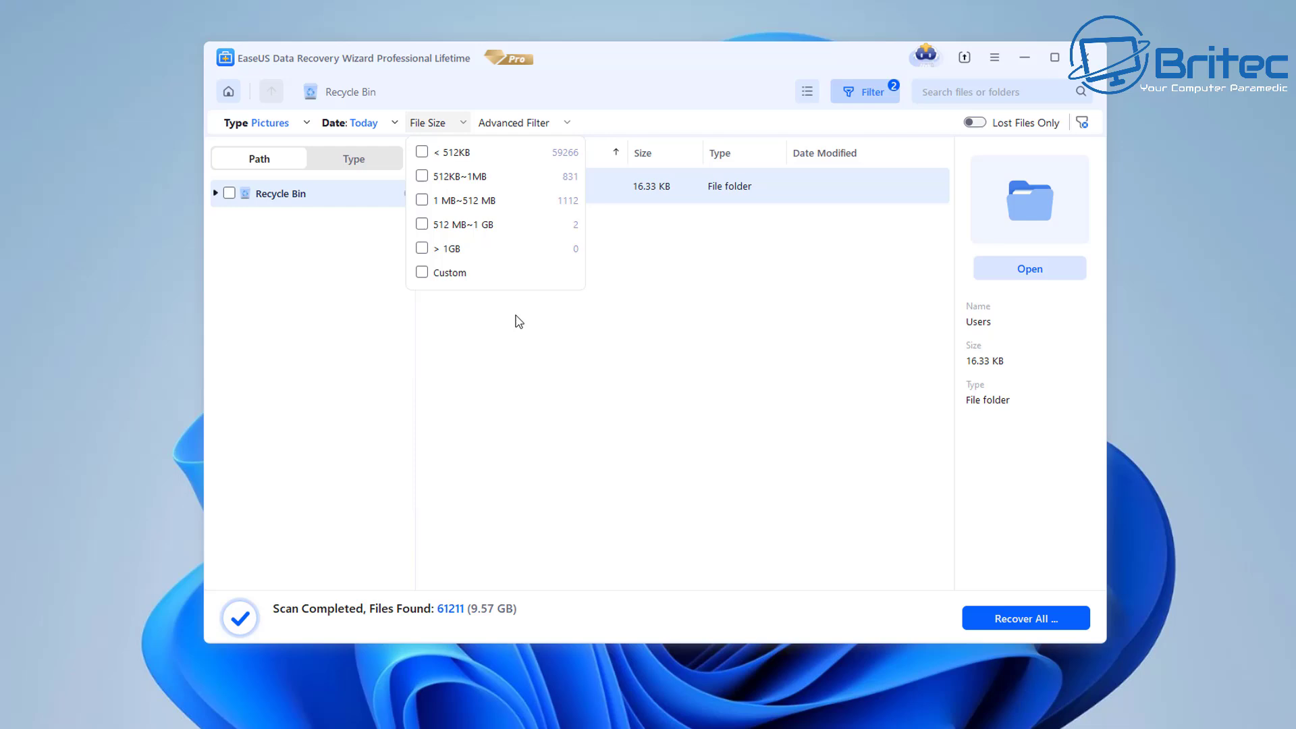
click(561, 128)
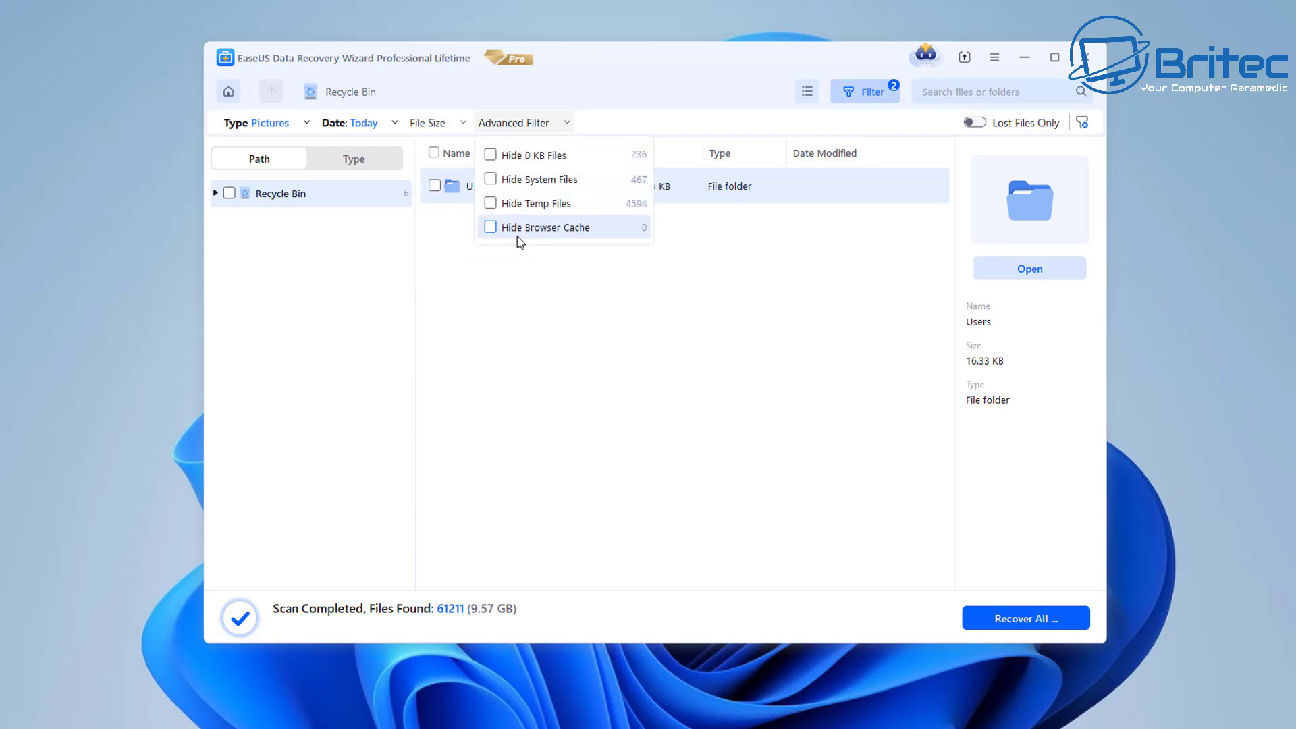
click(477, 332)
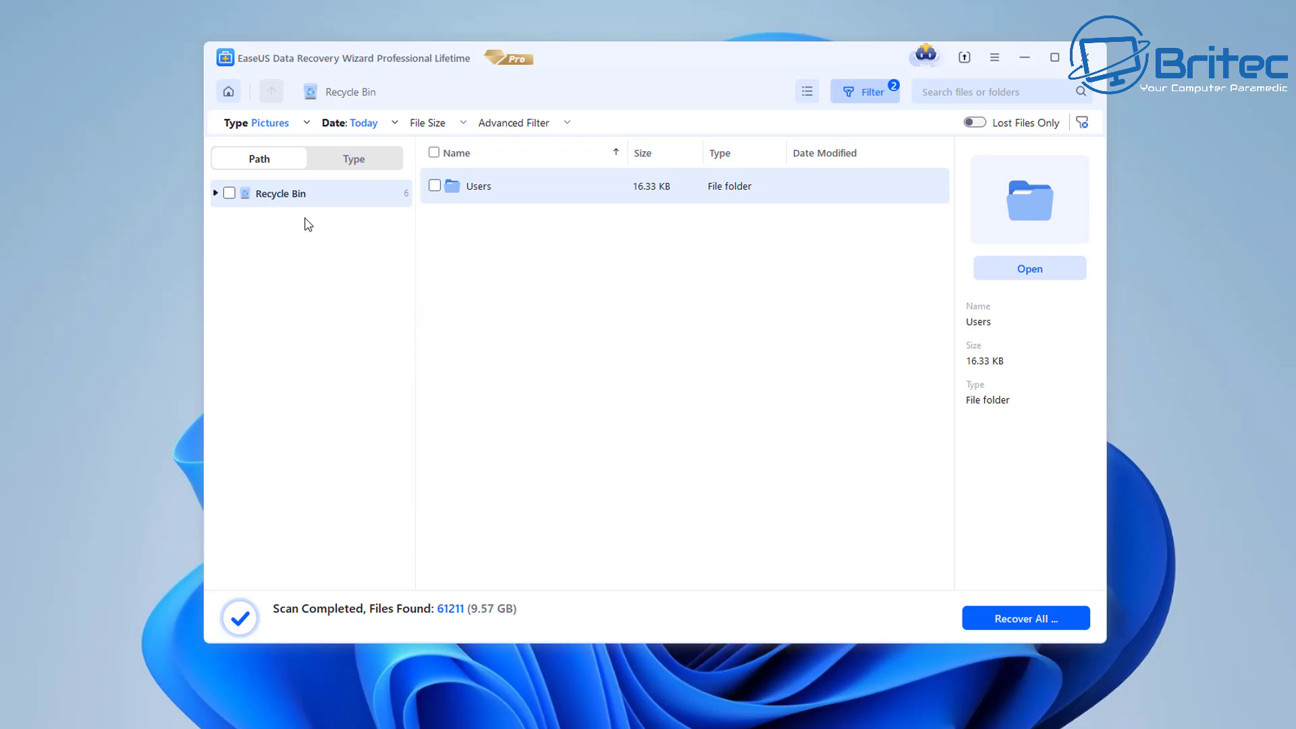
- Drill from Users through AppData, Local, Packages, AC and INetCache into 1O6AS8FE's JPGs
double_click(491, 193)
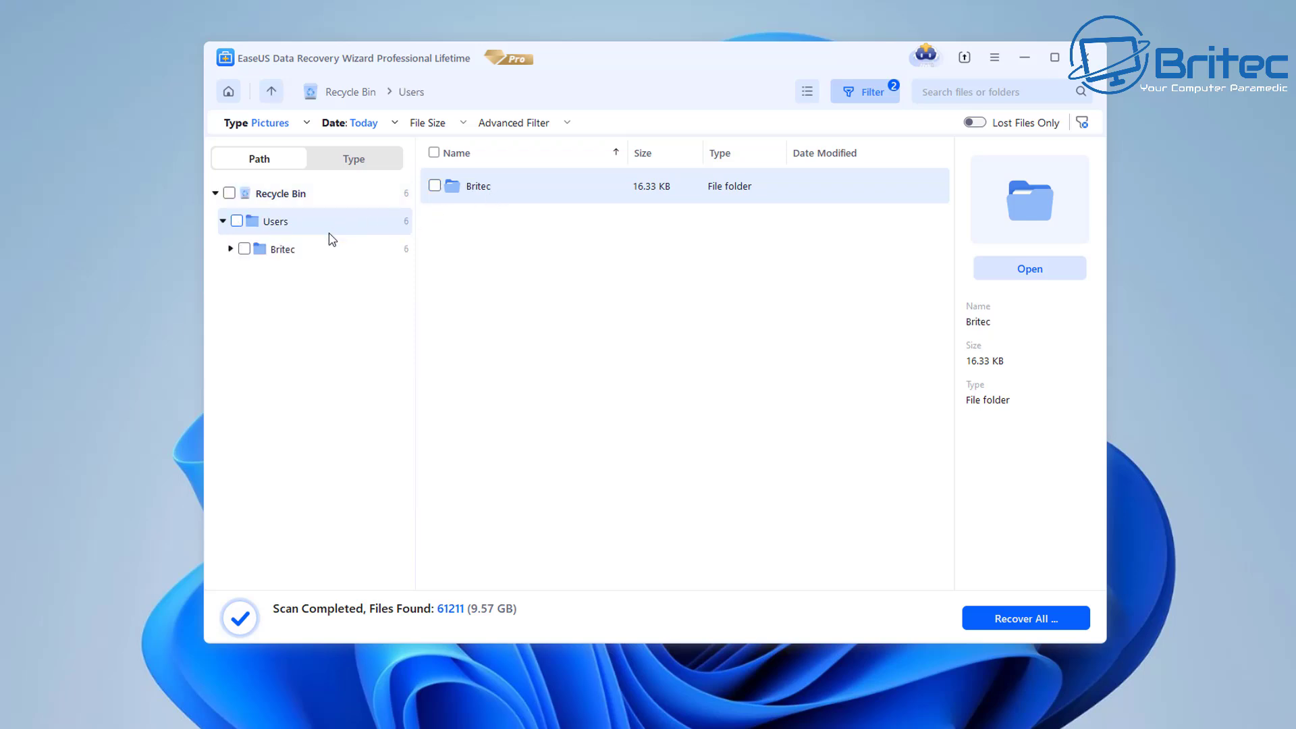
click(315, 246)
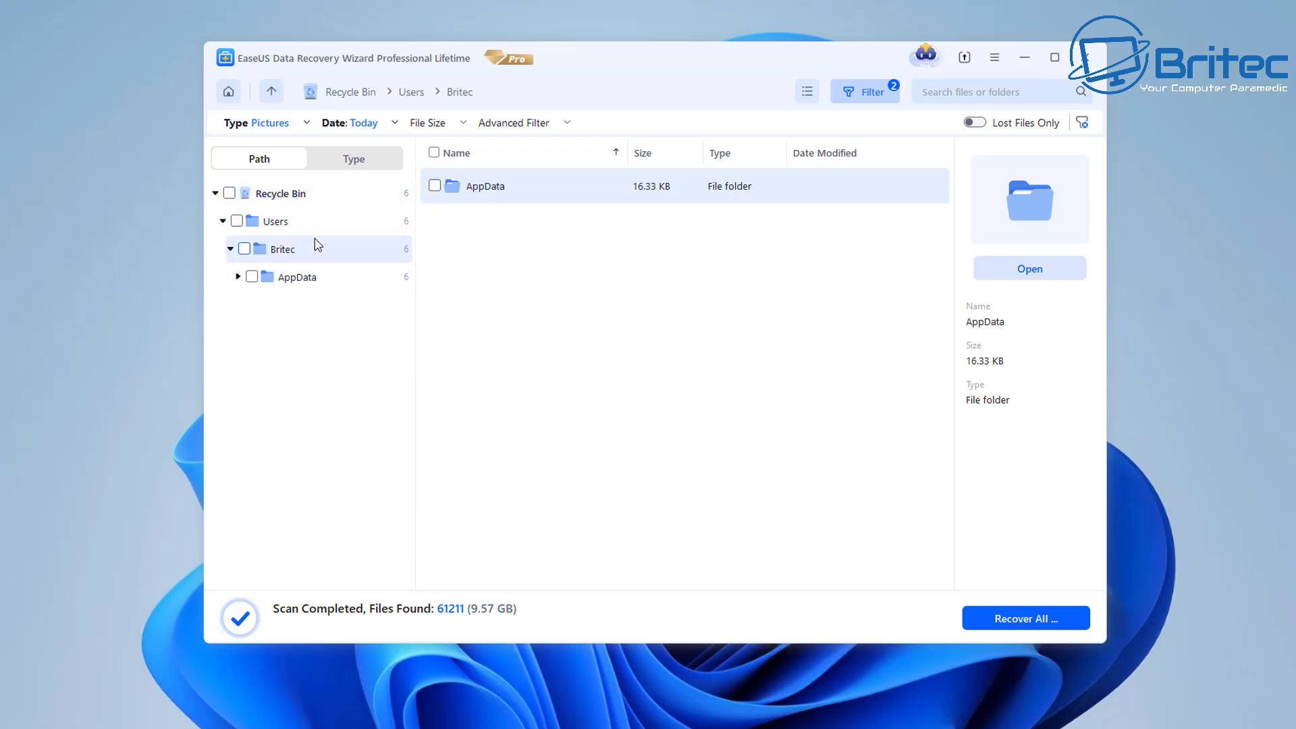
click(319, 281)
click(310, 304)
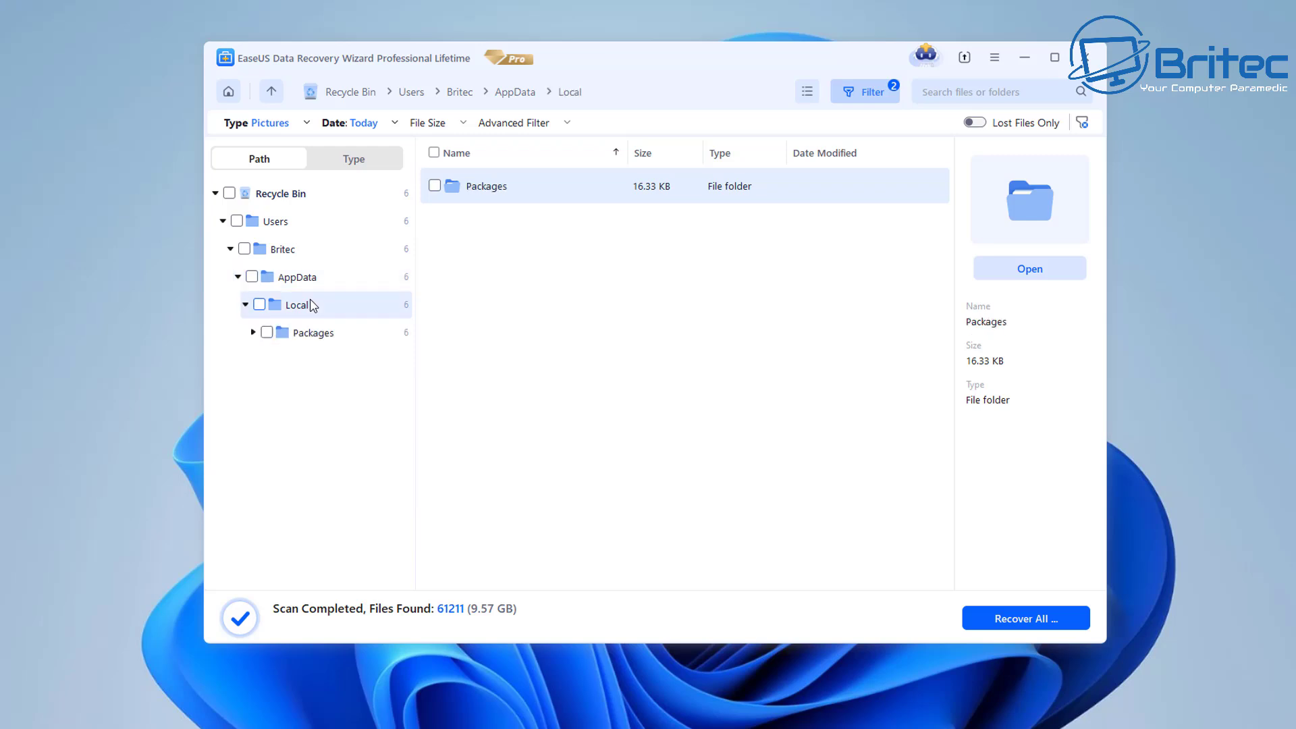
click(309, 335)
click(317, 362)
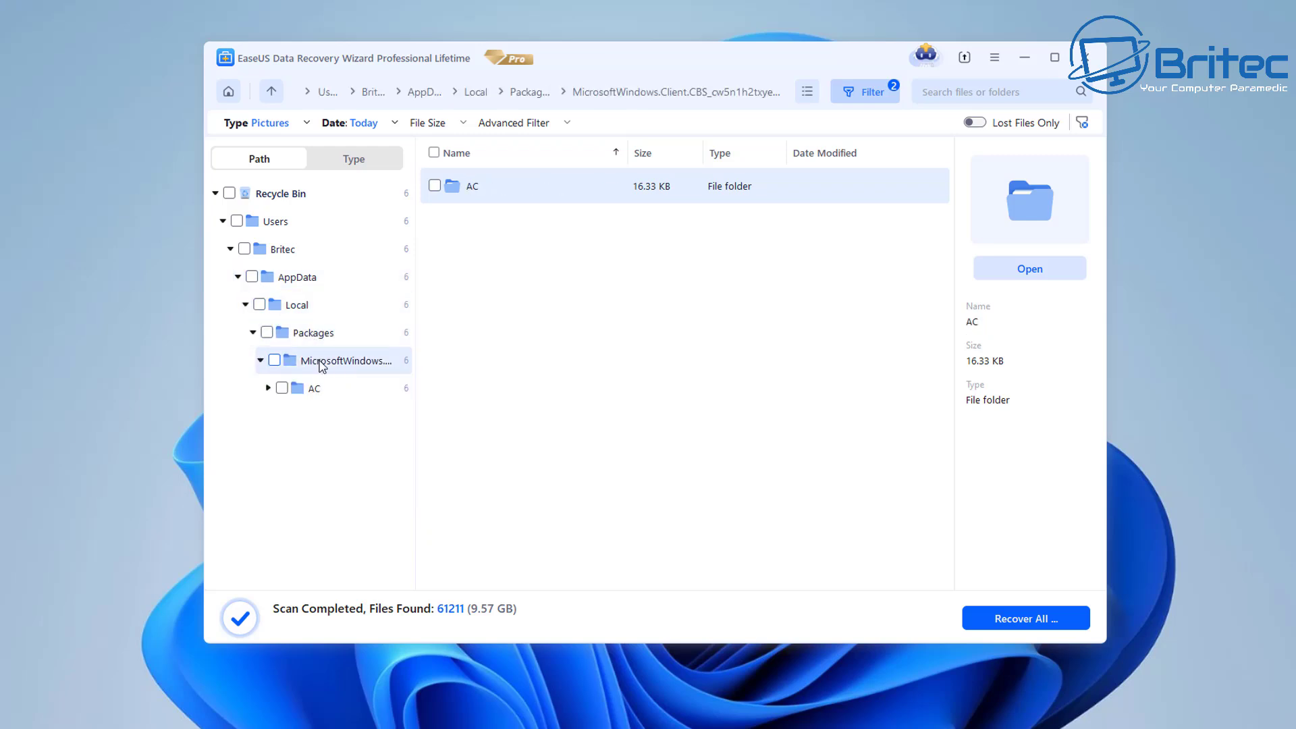
click(313, 393)
click(316, 418)
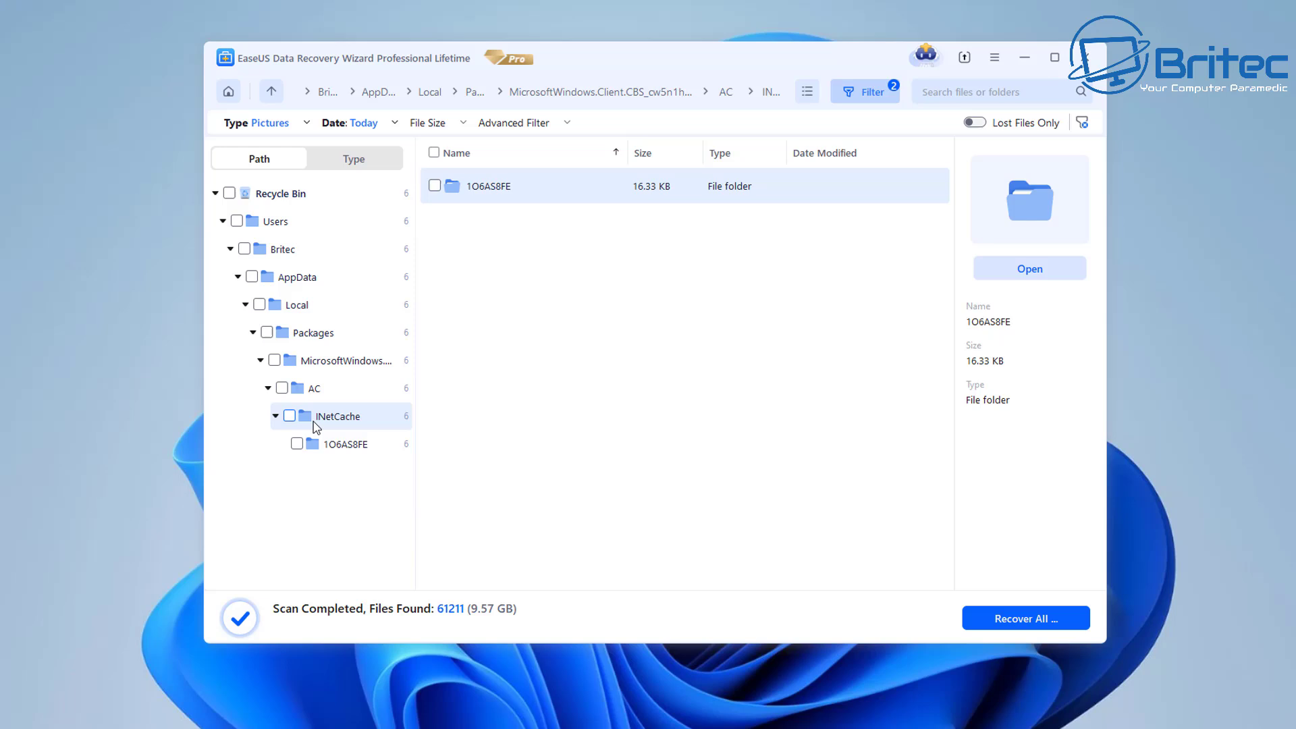
click(324, 446)
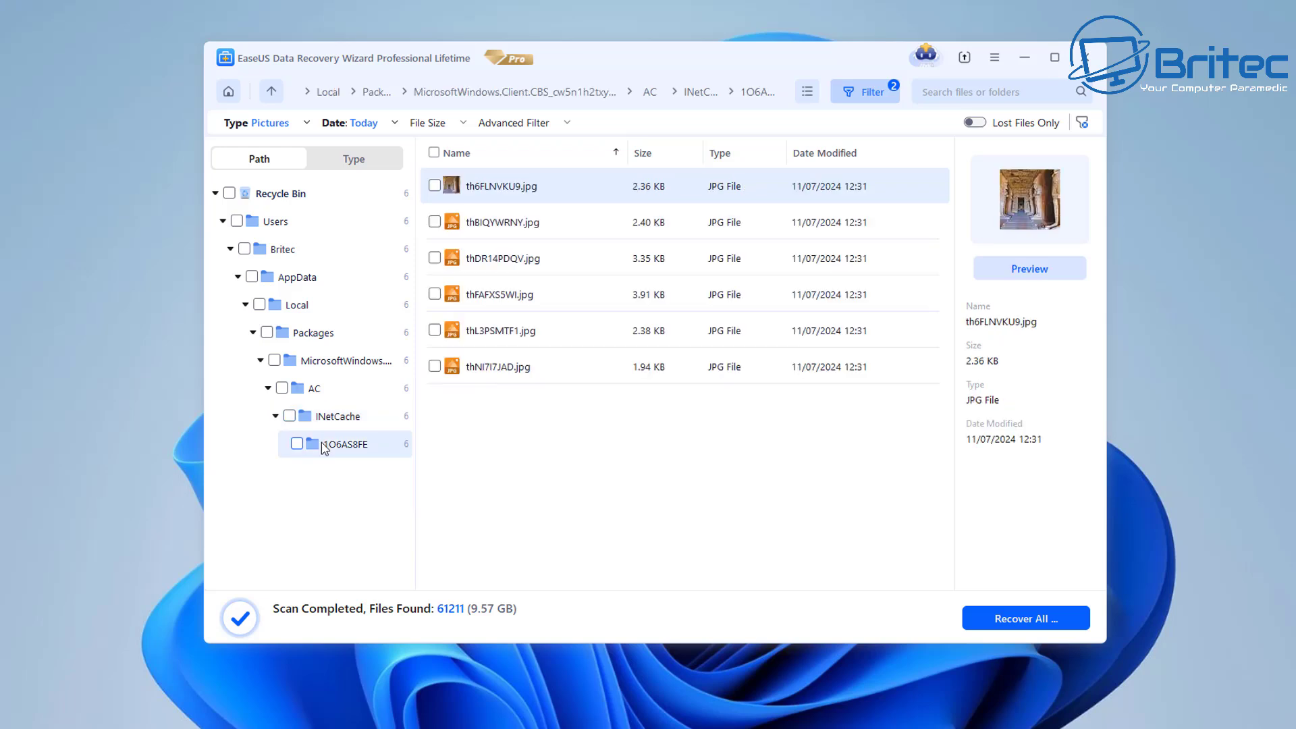
- Preview the JPGs thBIQYWRNY, thFAFXS5WI, thL3PSMTF1, thNI7I7JAD and one more
click(500, 238)
click(502, 264)
click(502, 297)
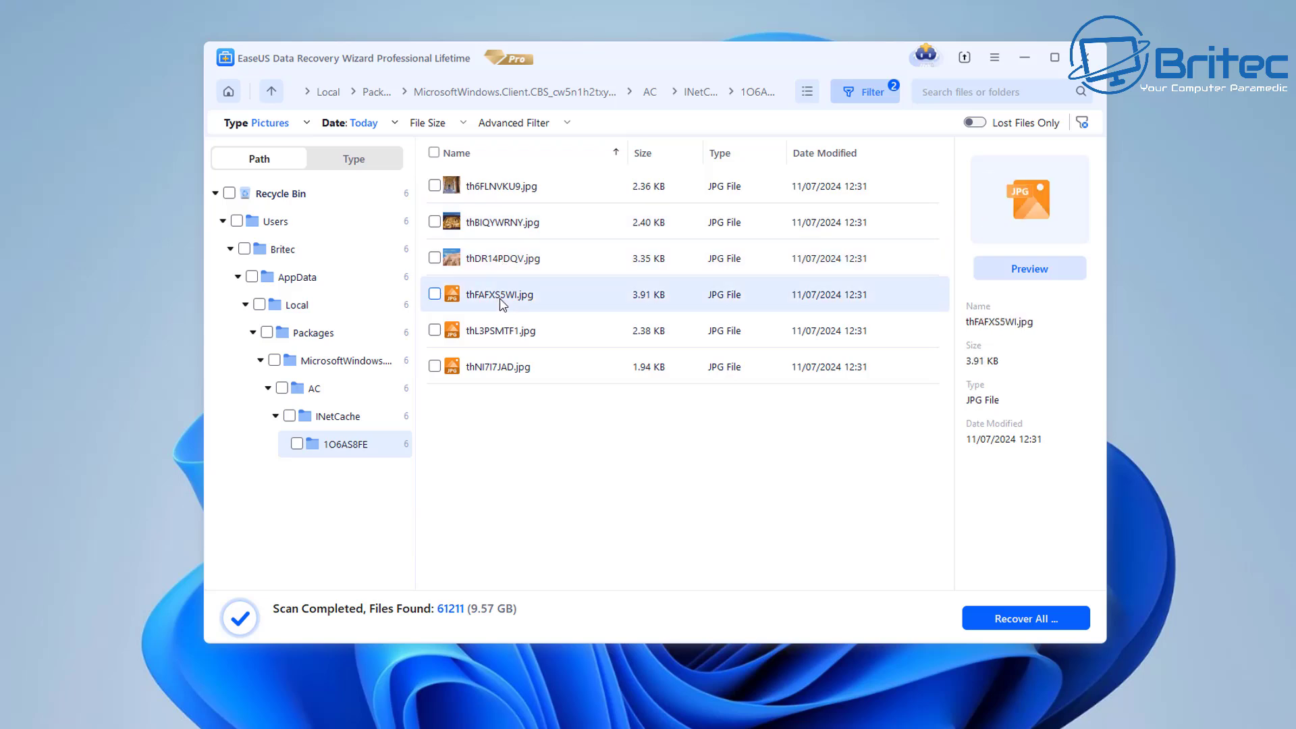
click(498, 343)
click(494, 372)
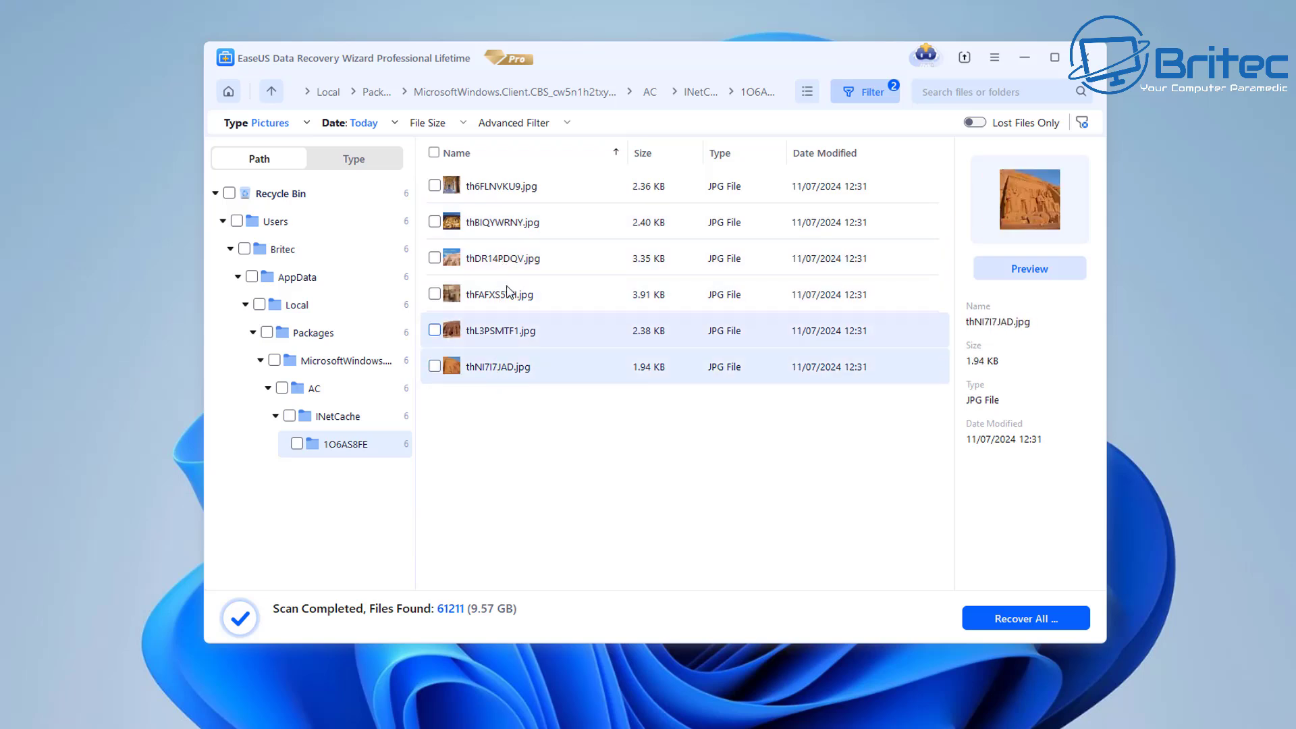
- Mark all Recycle Bin files for recovery and list the found files by file type
click(283, 195)
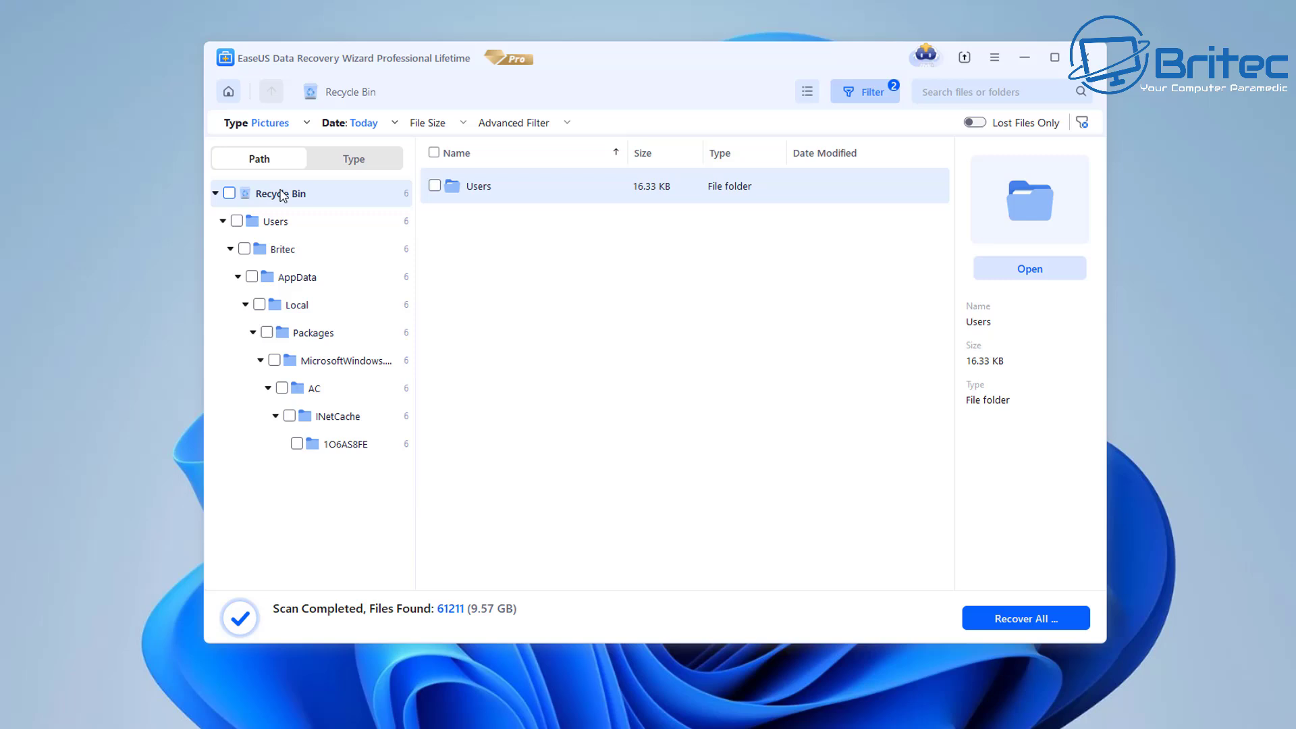
click(229, 194)
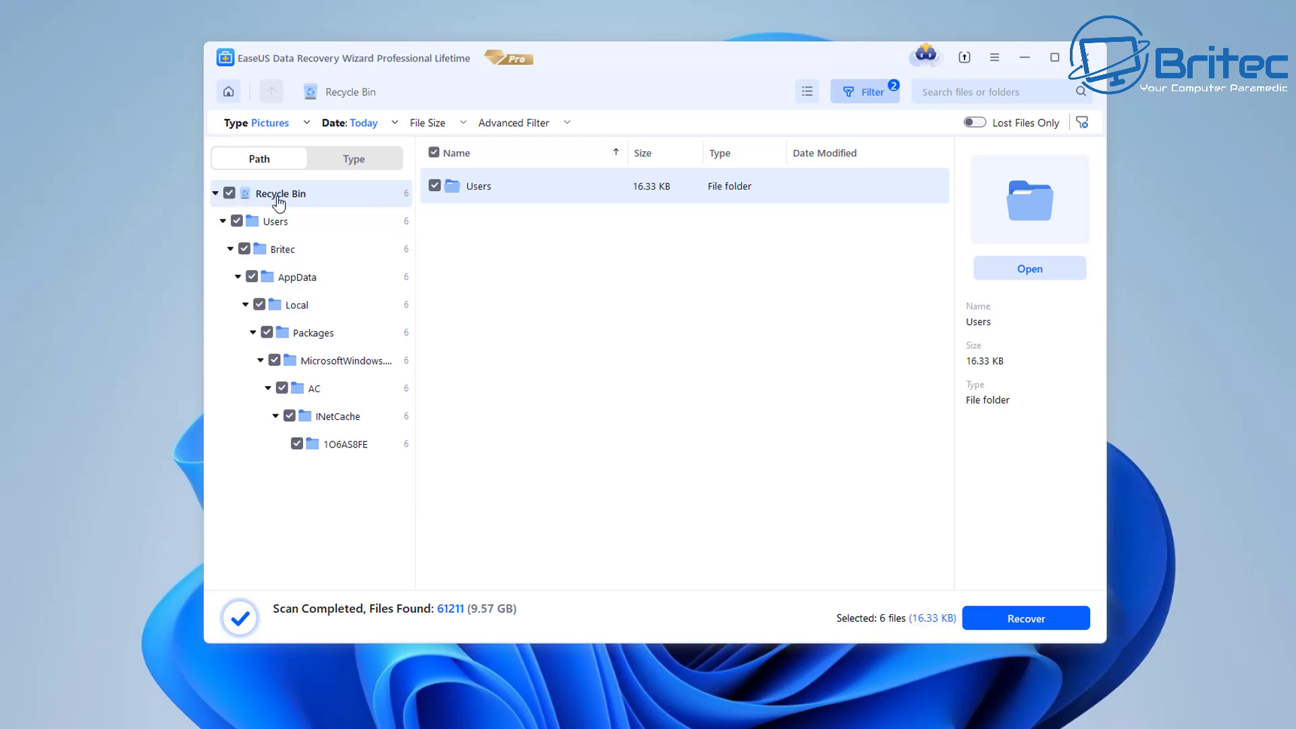
click(357, 157)
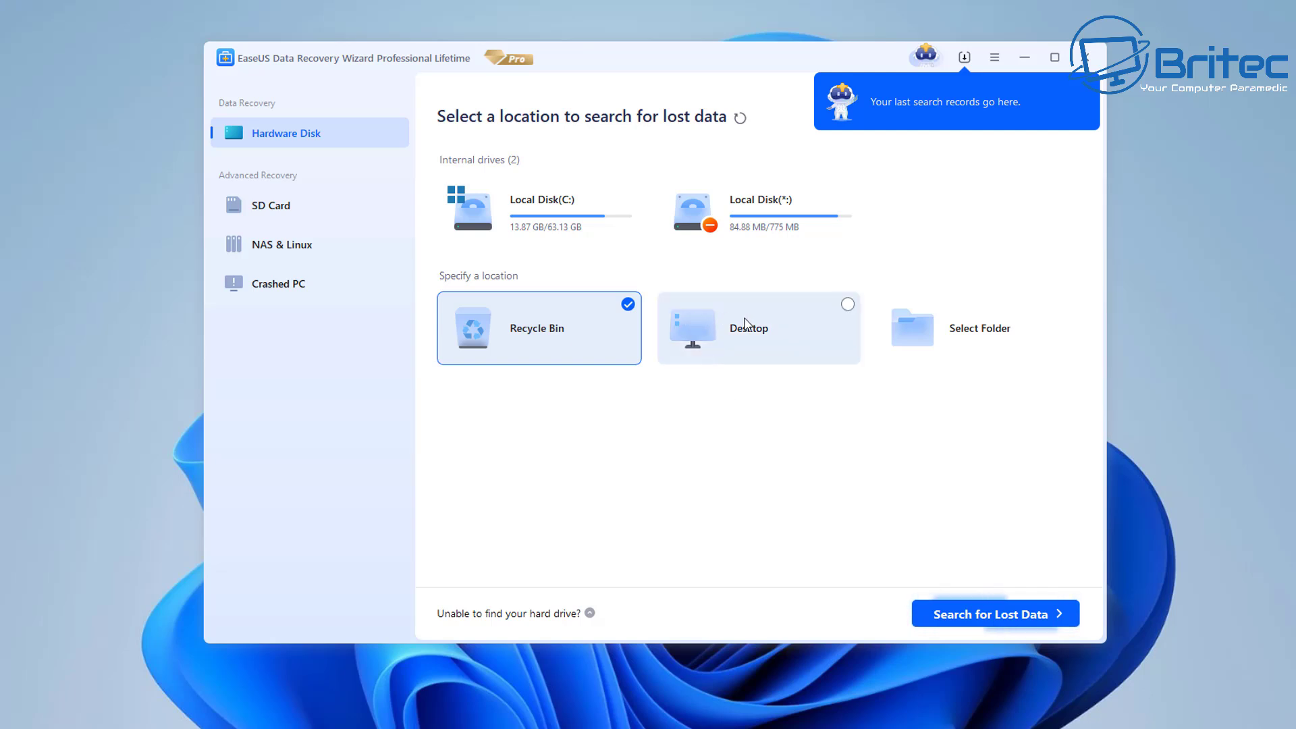
- Pick the Desktop tile and launch a lost-data search on it
click(848, 304)
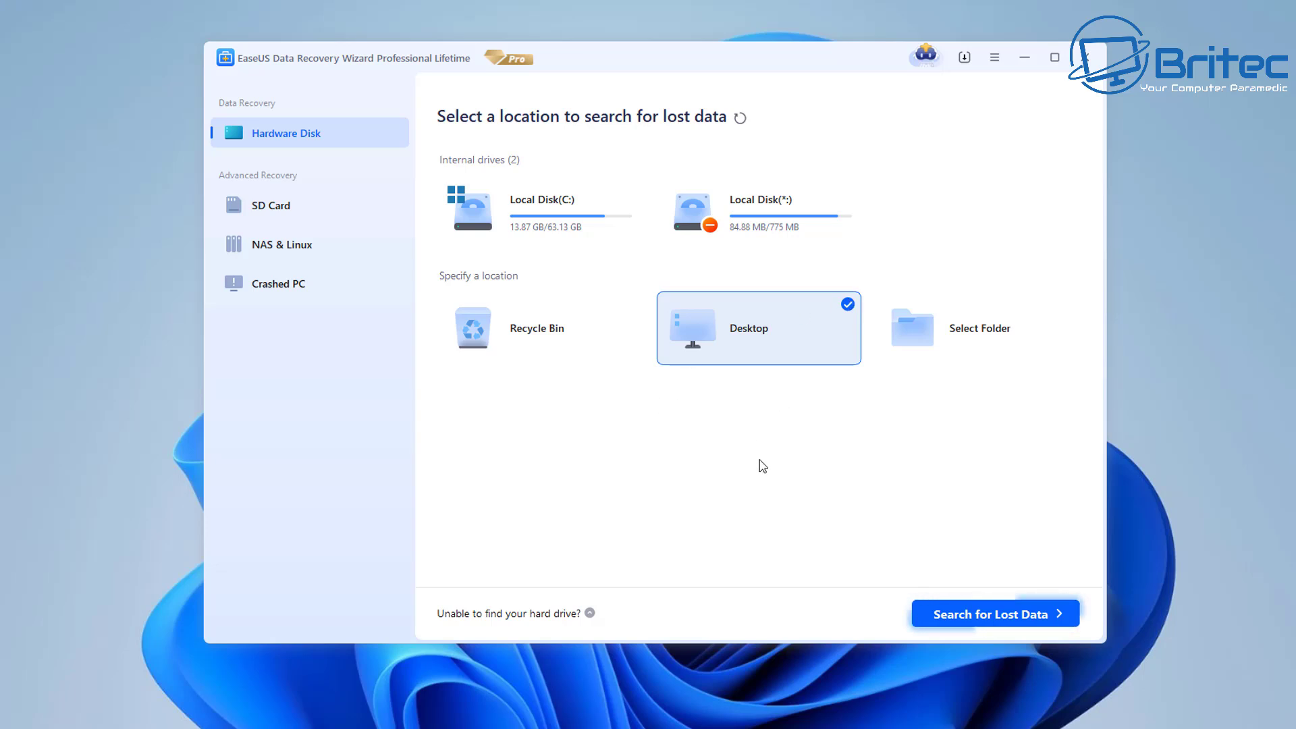
click(997, 612)
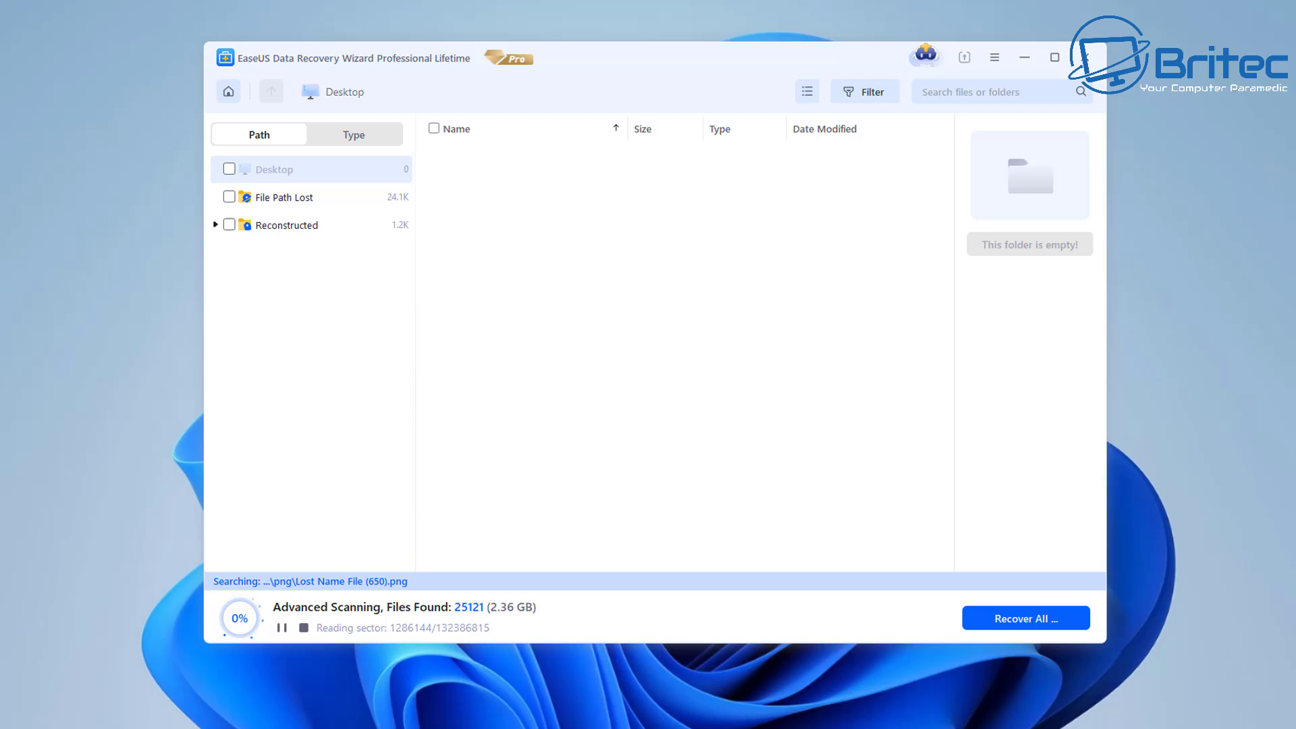
- In the Type view, mark the jpg and png pictures for recovery
click(361, 135)
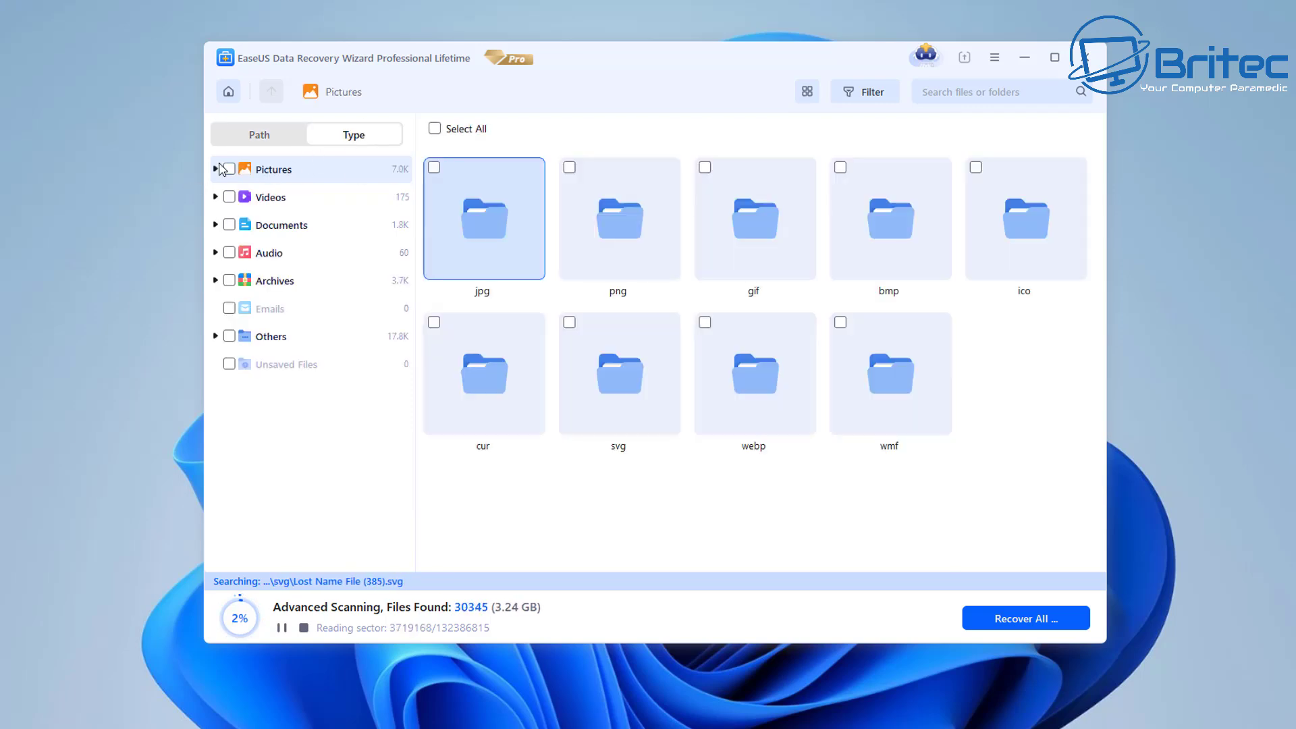
click(216, 169)
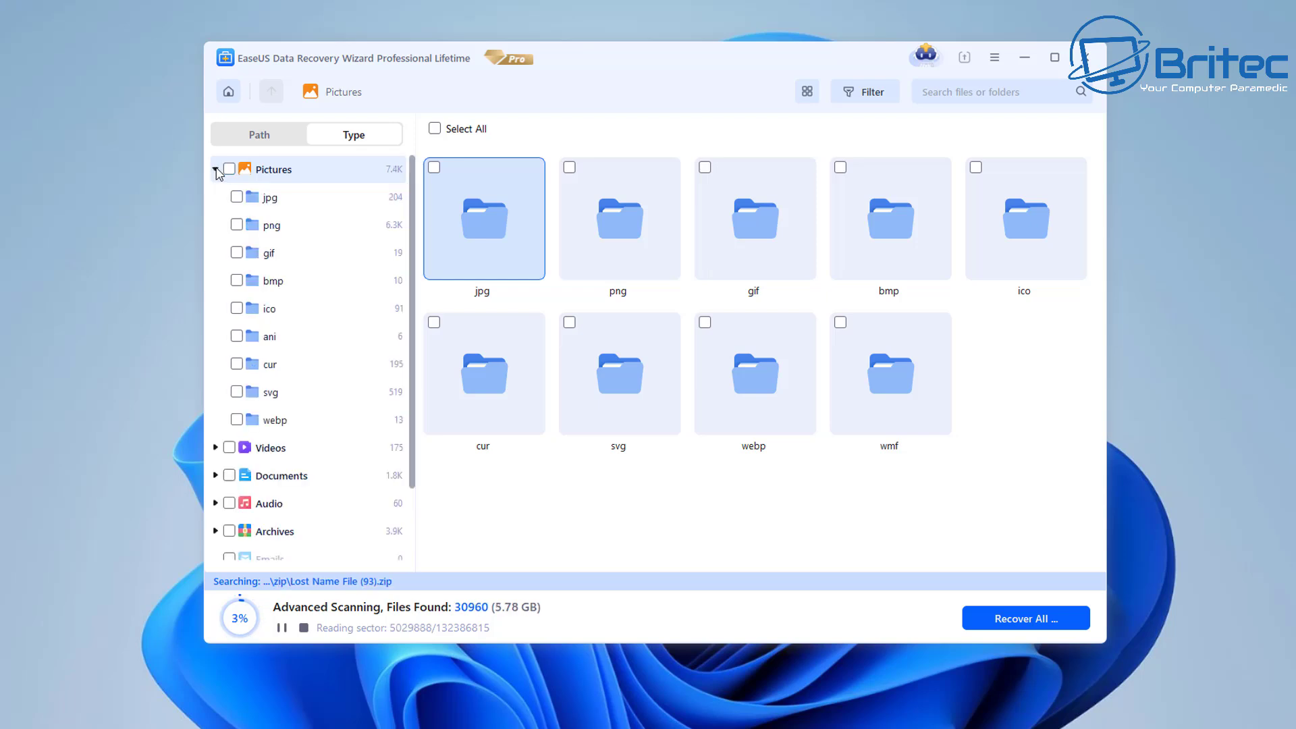
click(236, 197)
click(236, 224)
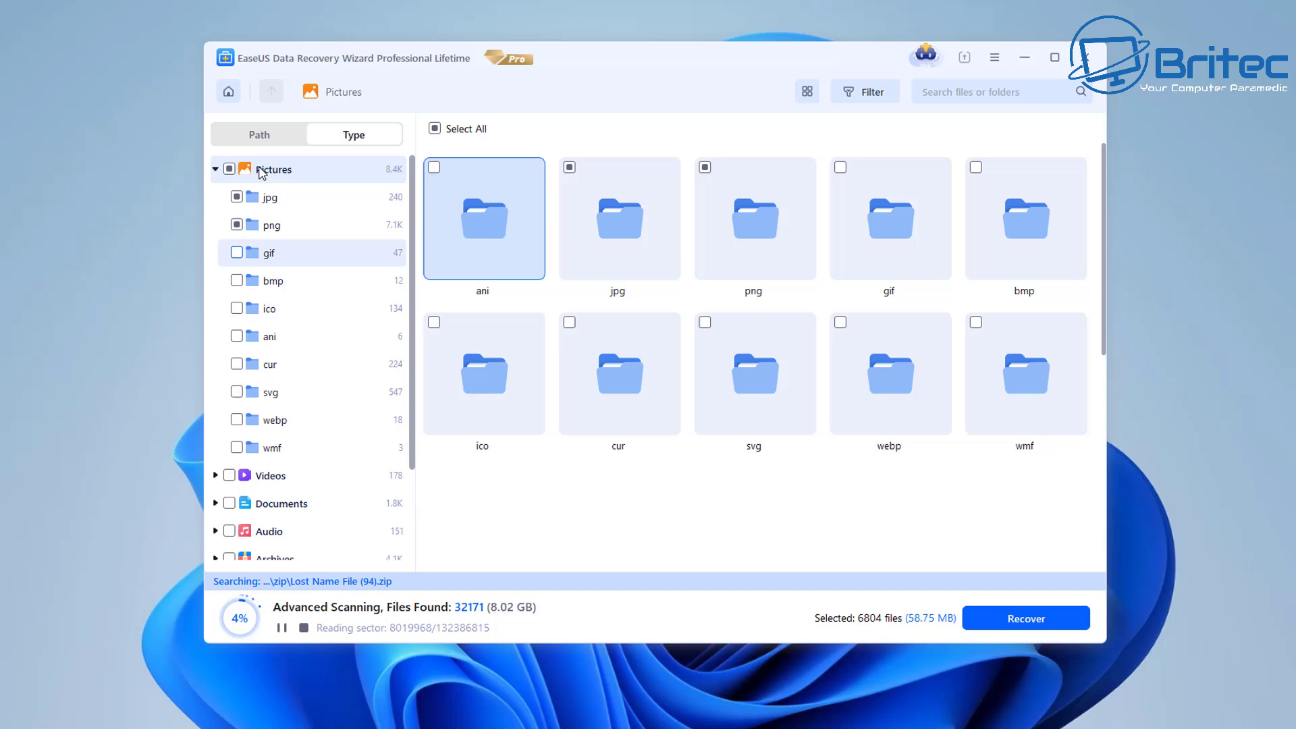
- Look through the Videos and Documents categories, then return to the Path view
click(214, 169)
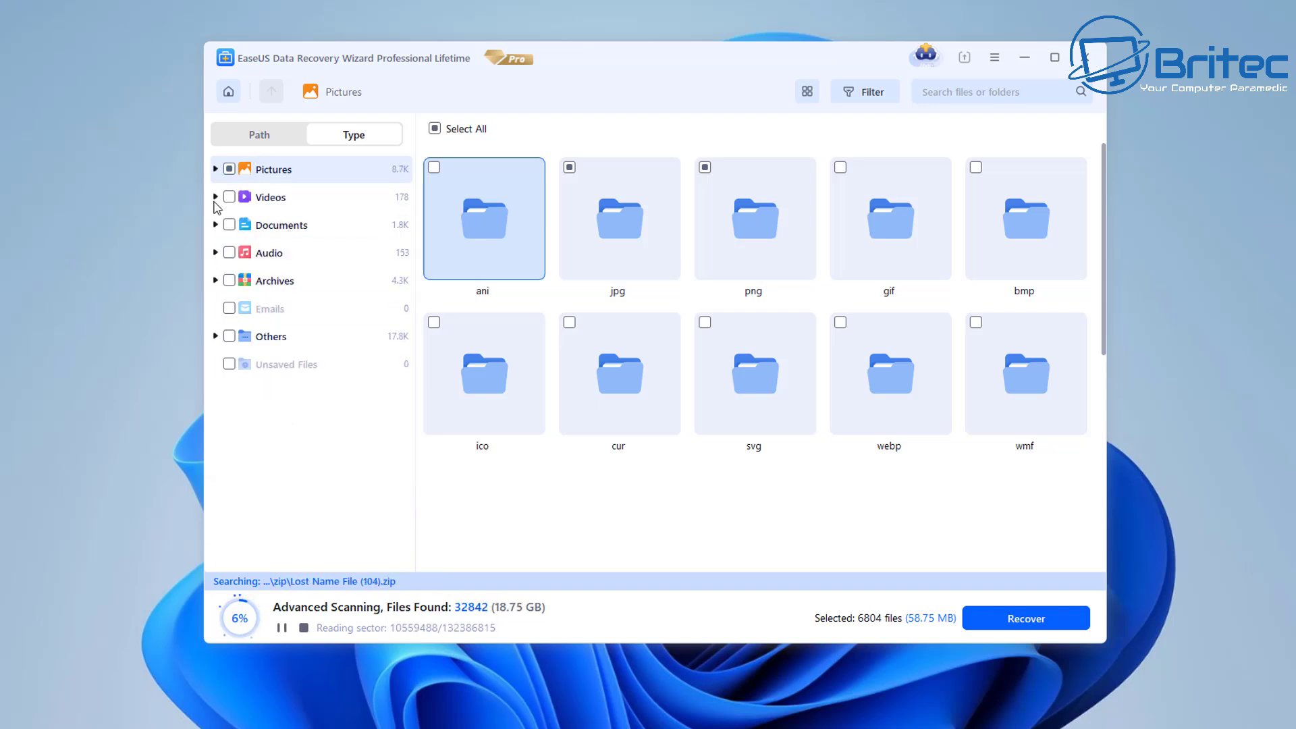
click(214, 197)
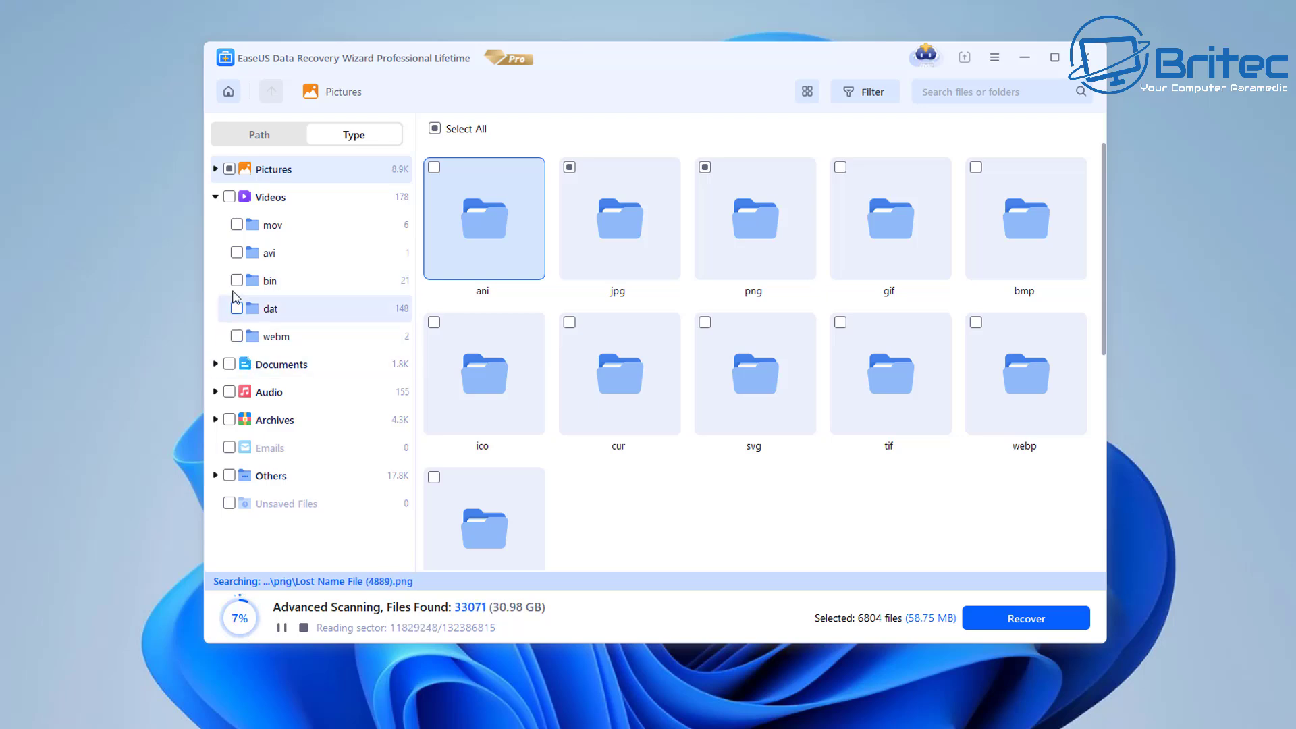
click(216, 199)
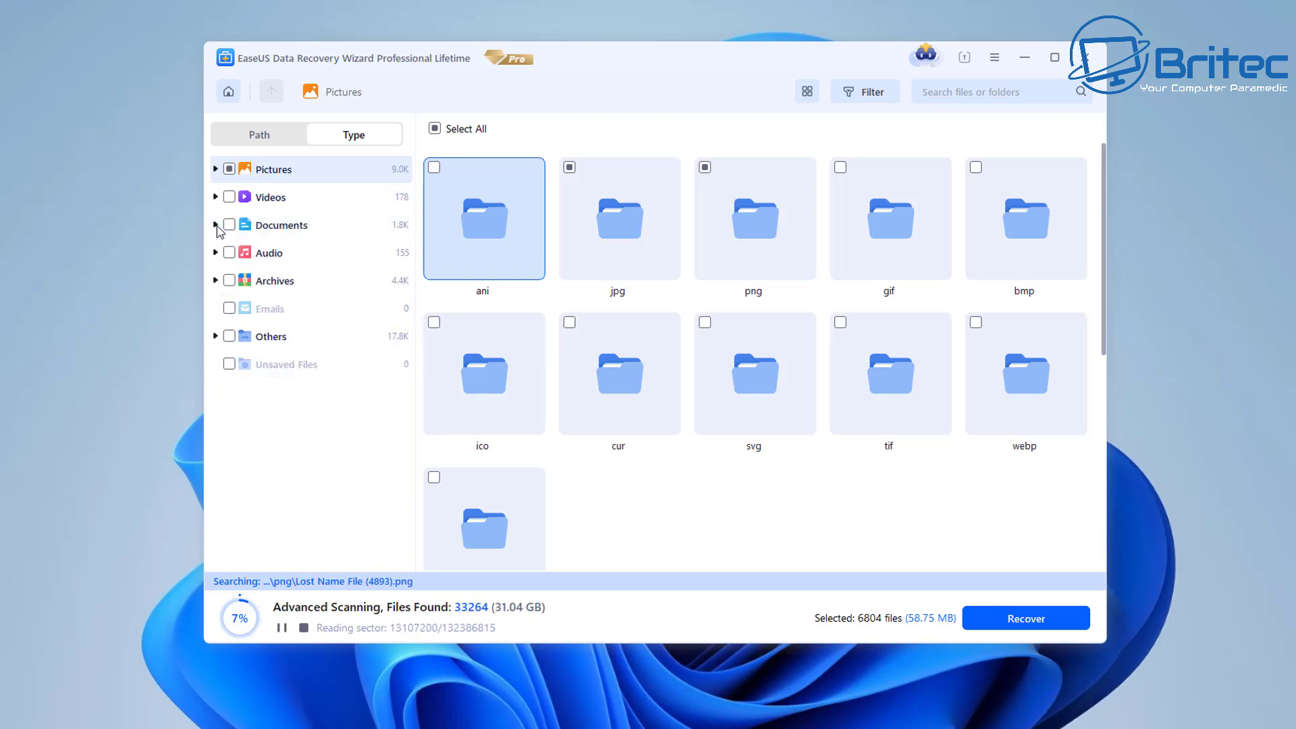
click(216, 226)
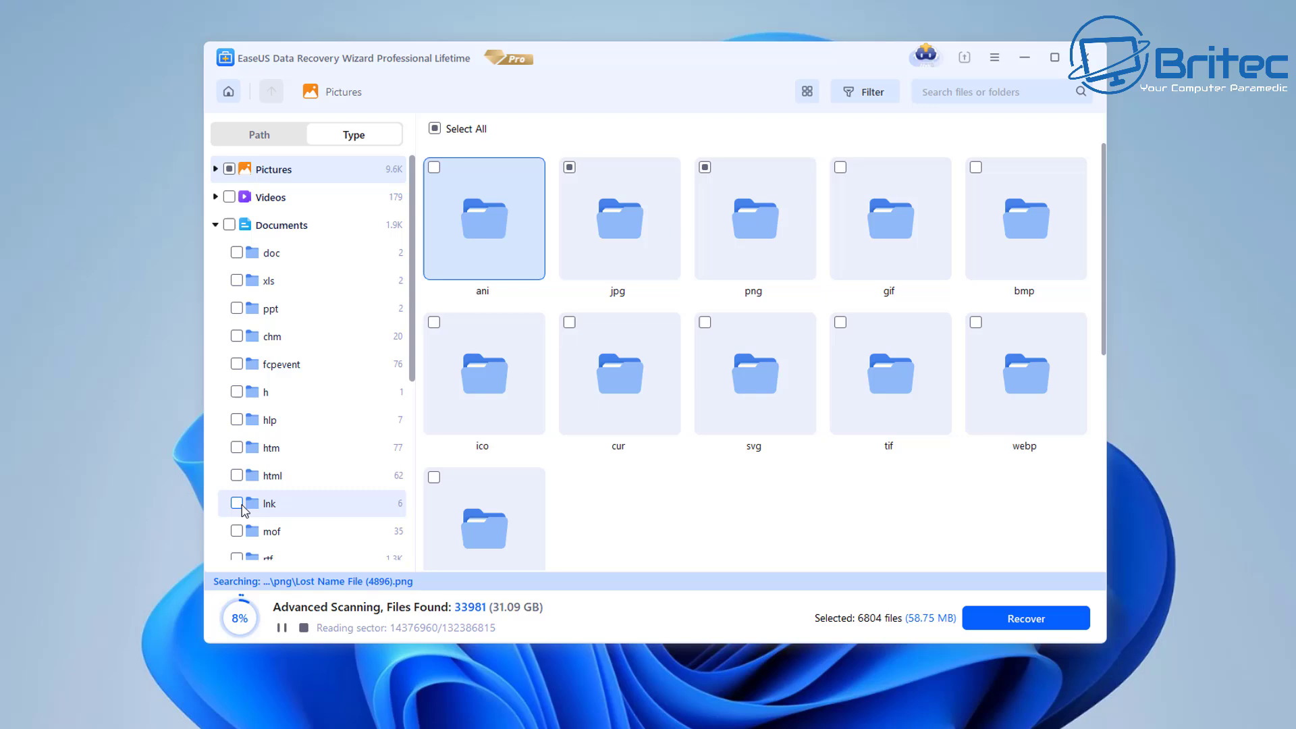
click(216, 225)
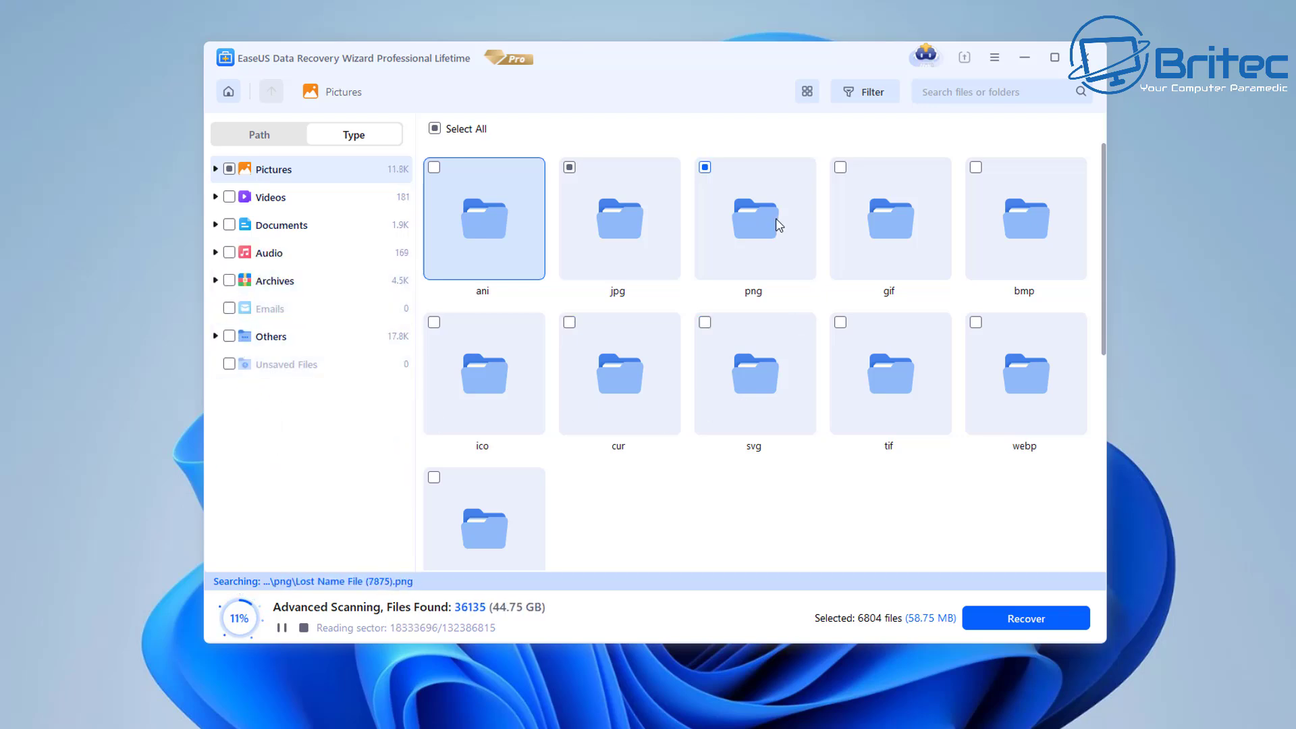
click(268, 136)
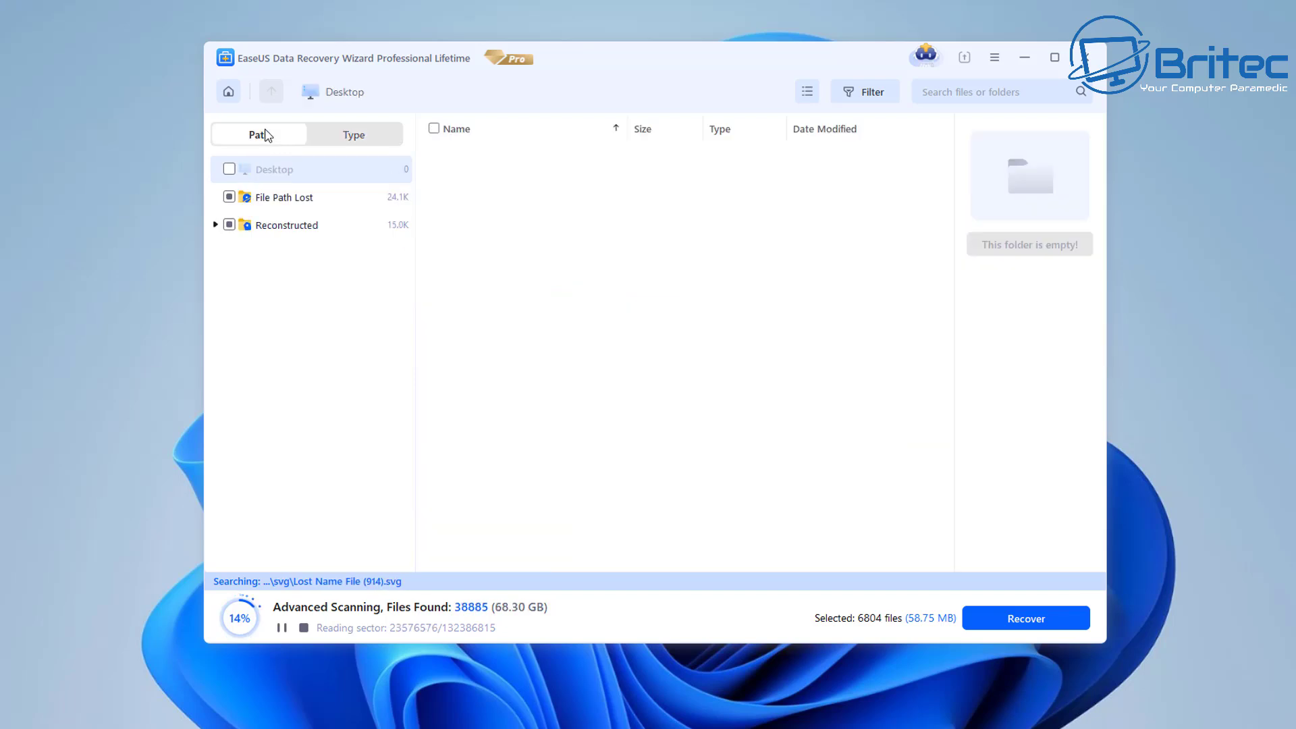
click(351, 135)
click(259, 134)
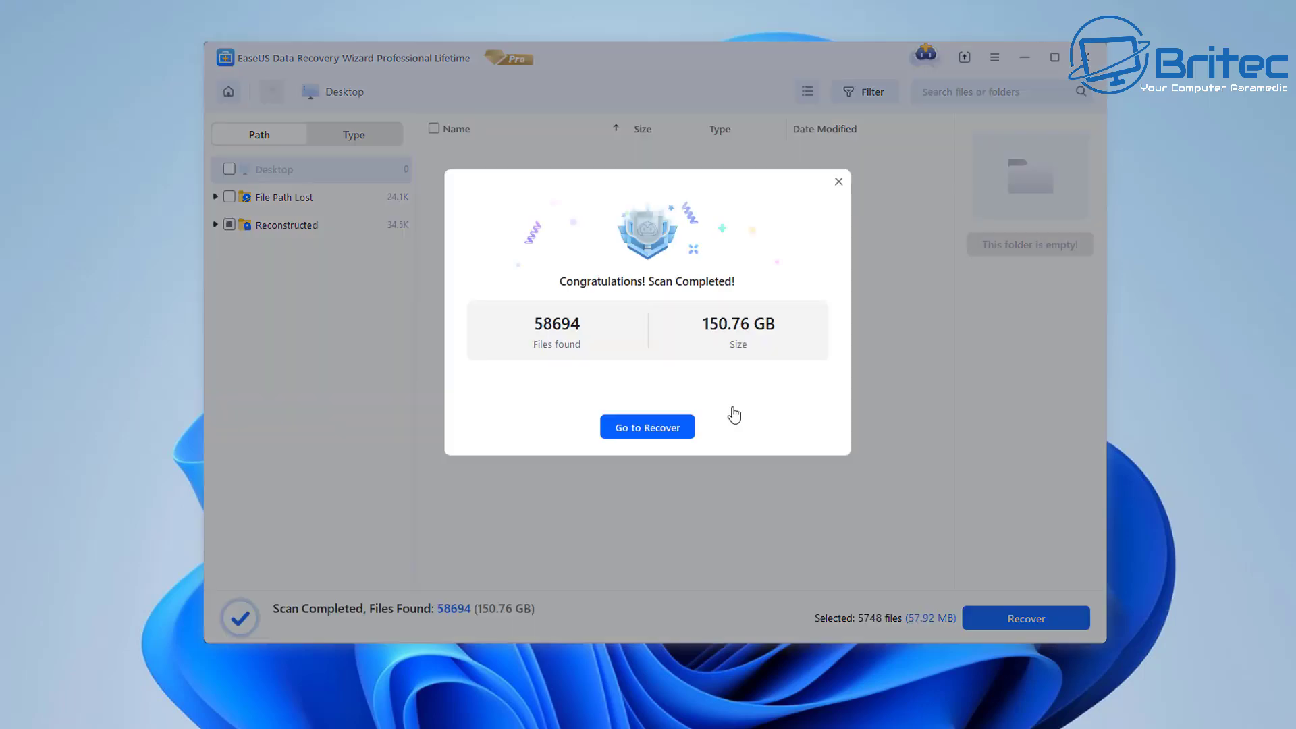
- Dismiss the scan-completed notice, preview File Name Lost (264).jpg, and start recovering it
click(647, 426)
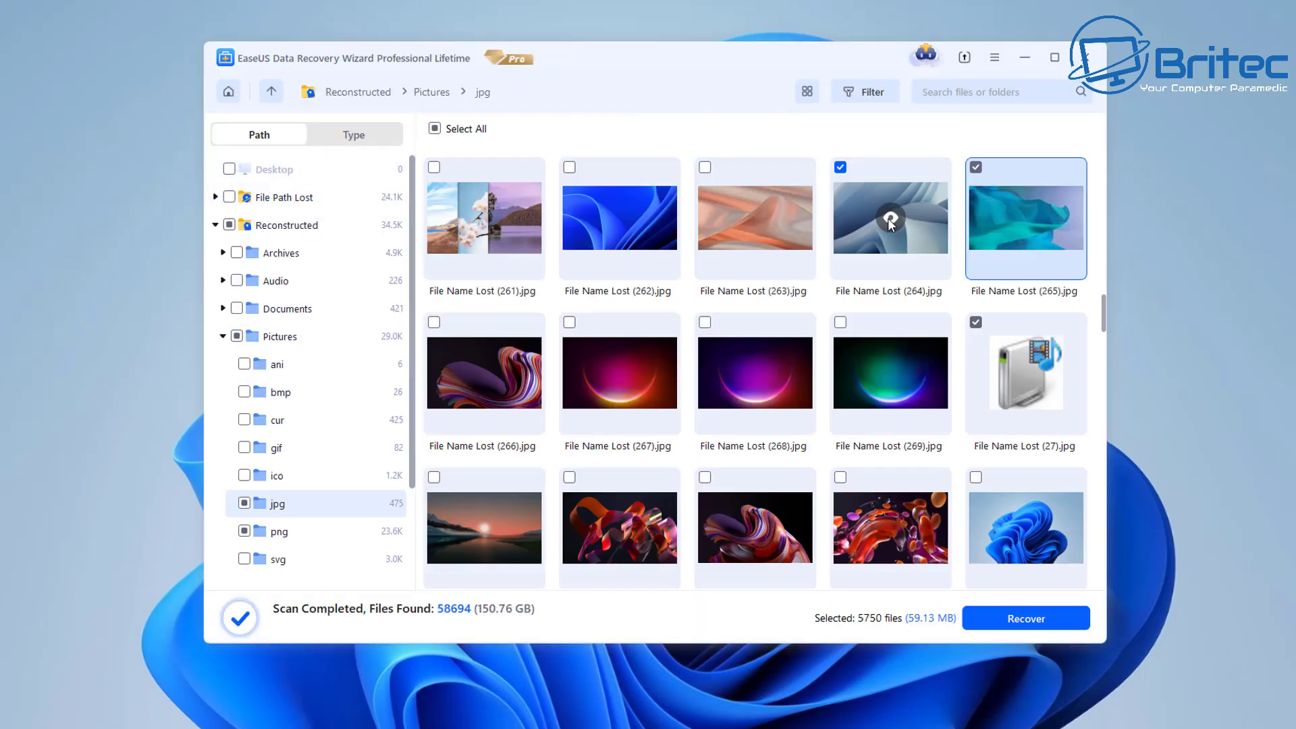
double_click(888, 217)
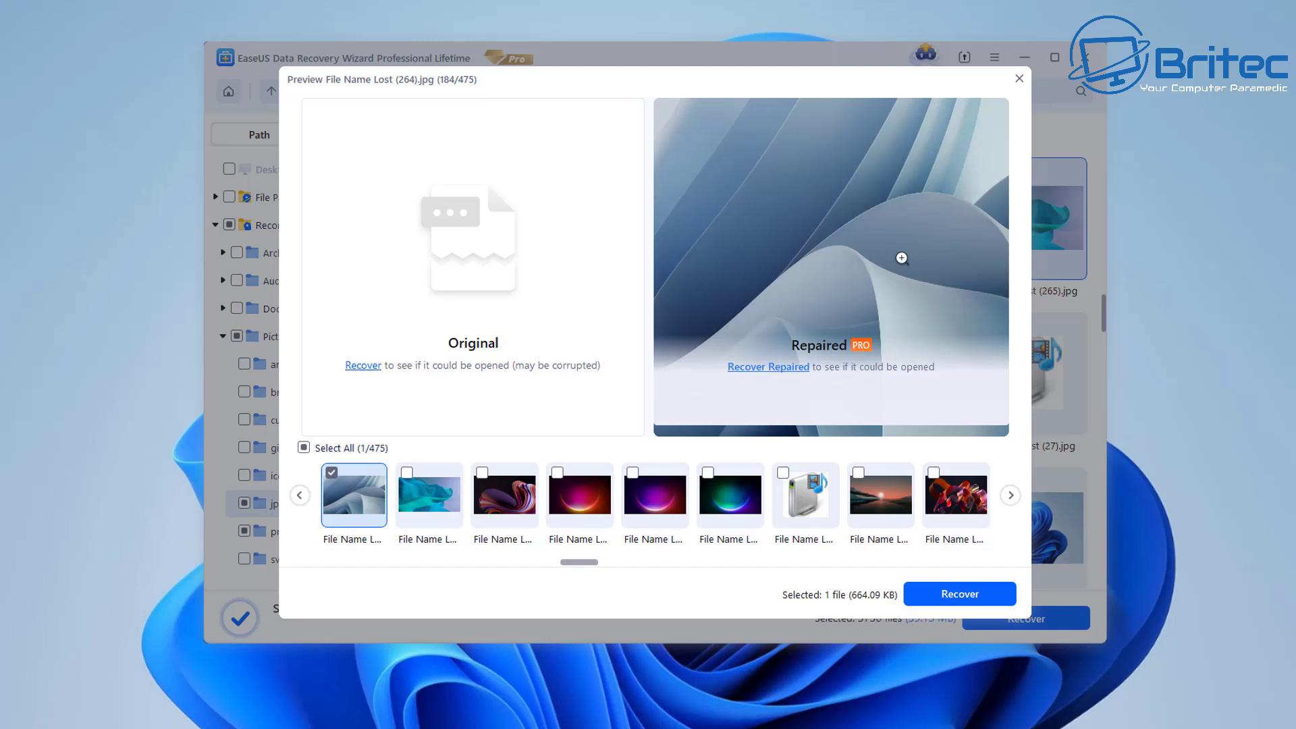
click(976, 598)
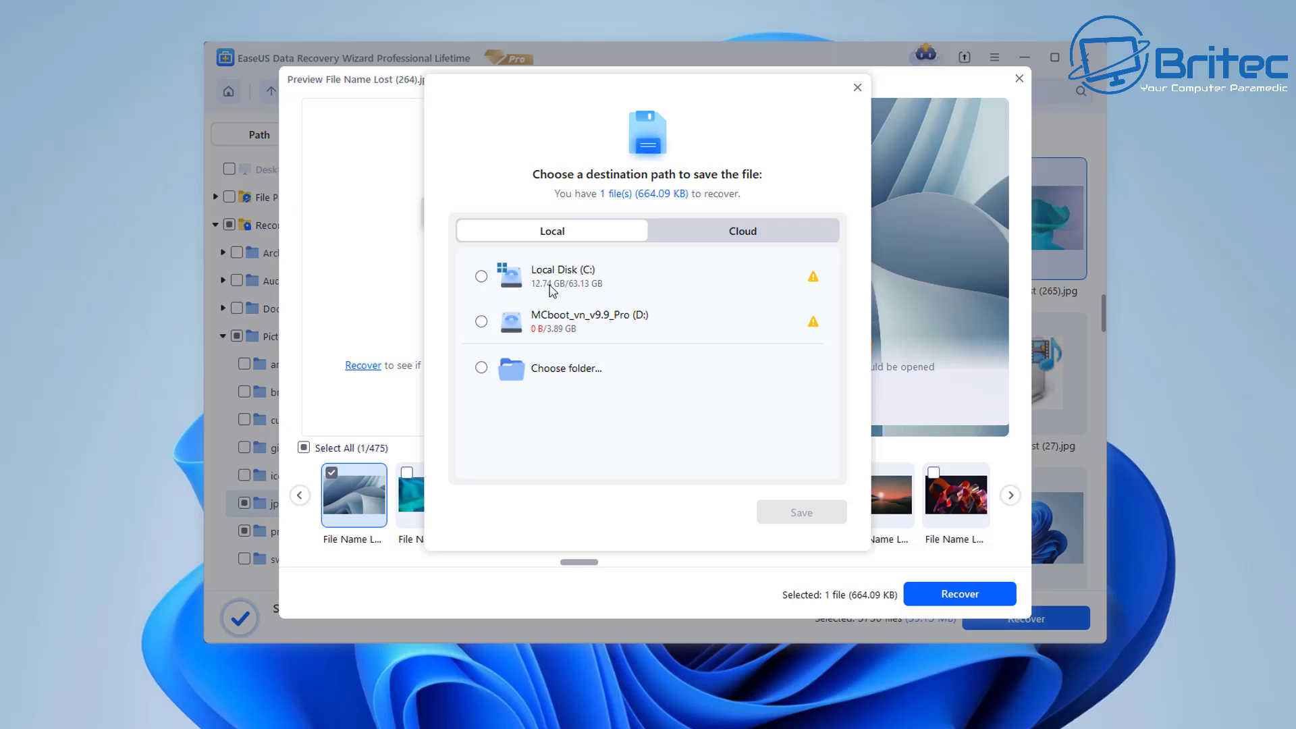
- Check the cloud destinations, then save File Name Lost (264) to local drive HYPER BASE (E:)
click(719, 245)
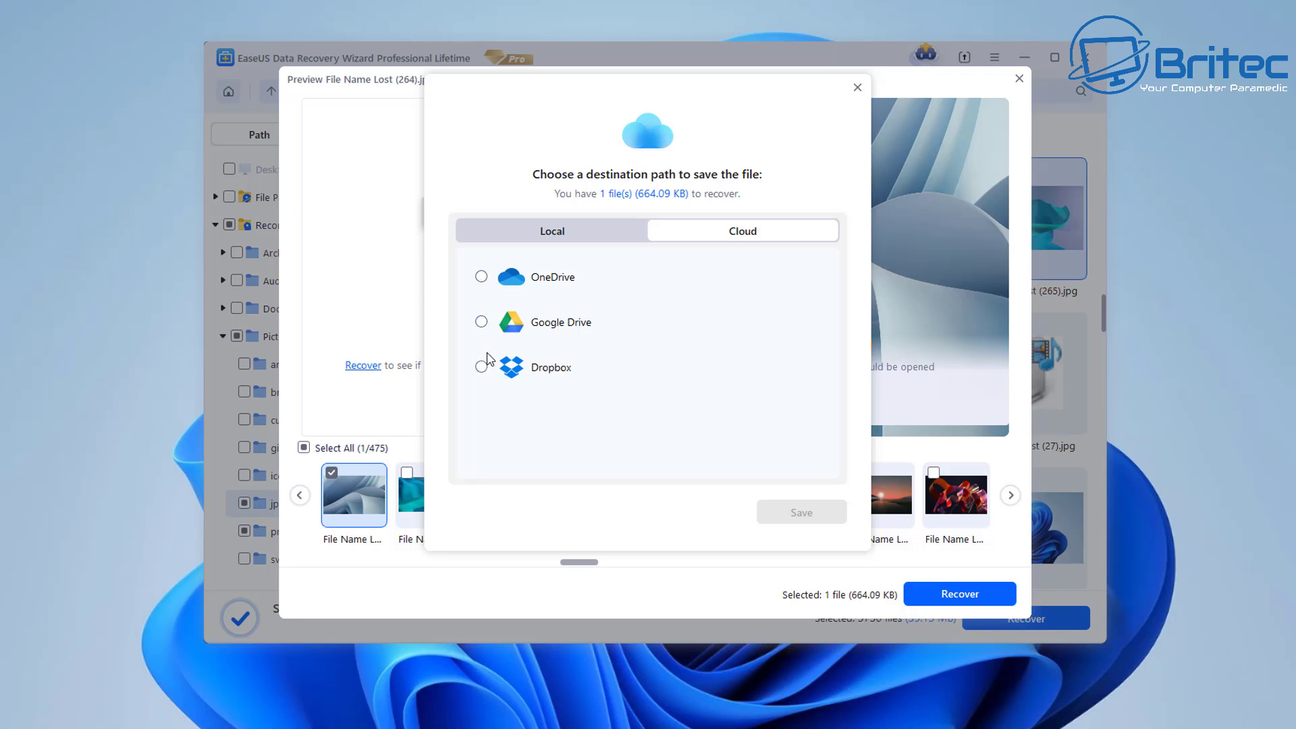
click(559, 241)
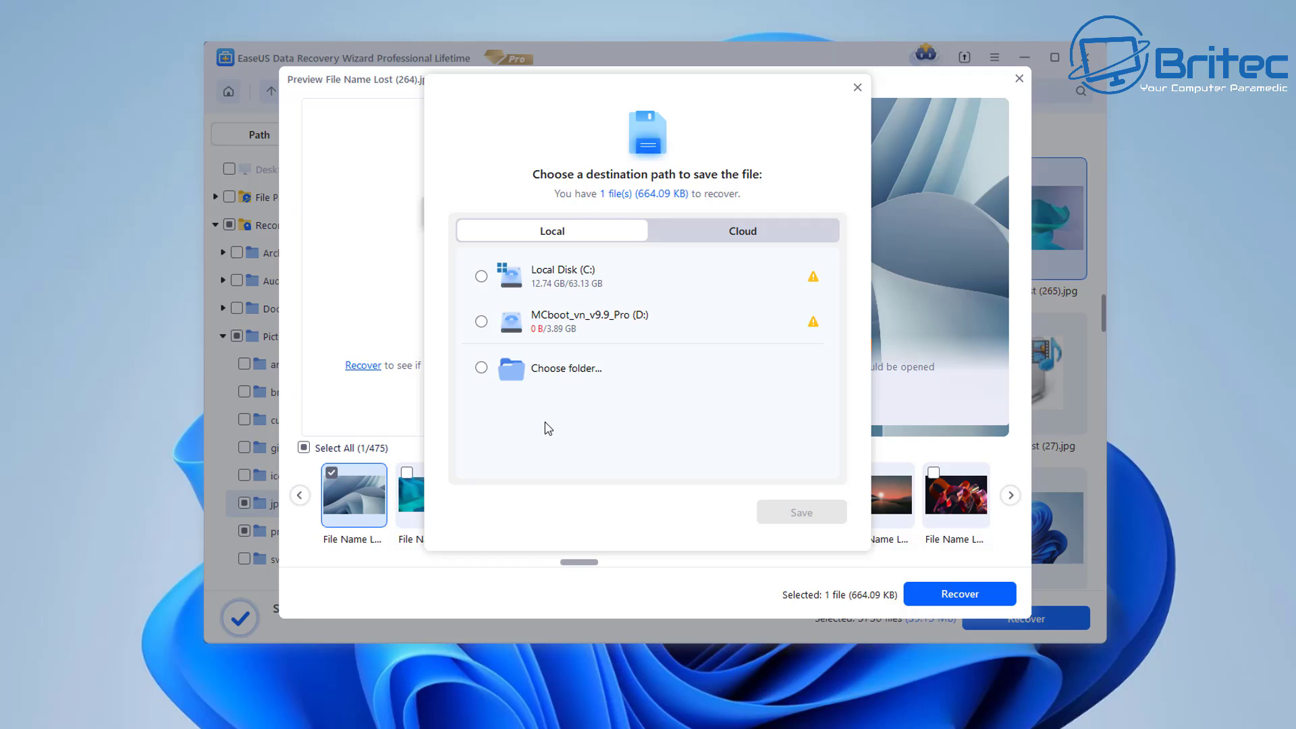
click(857, 88)
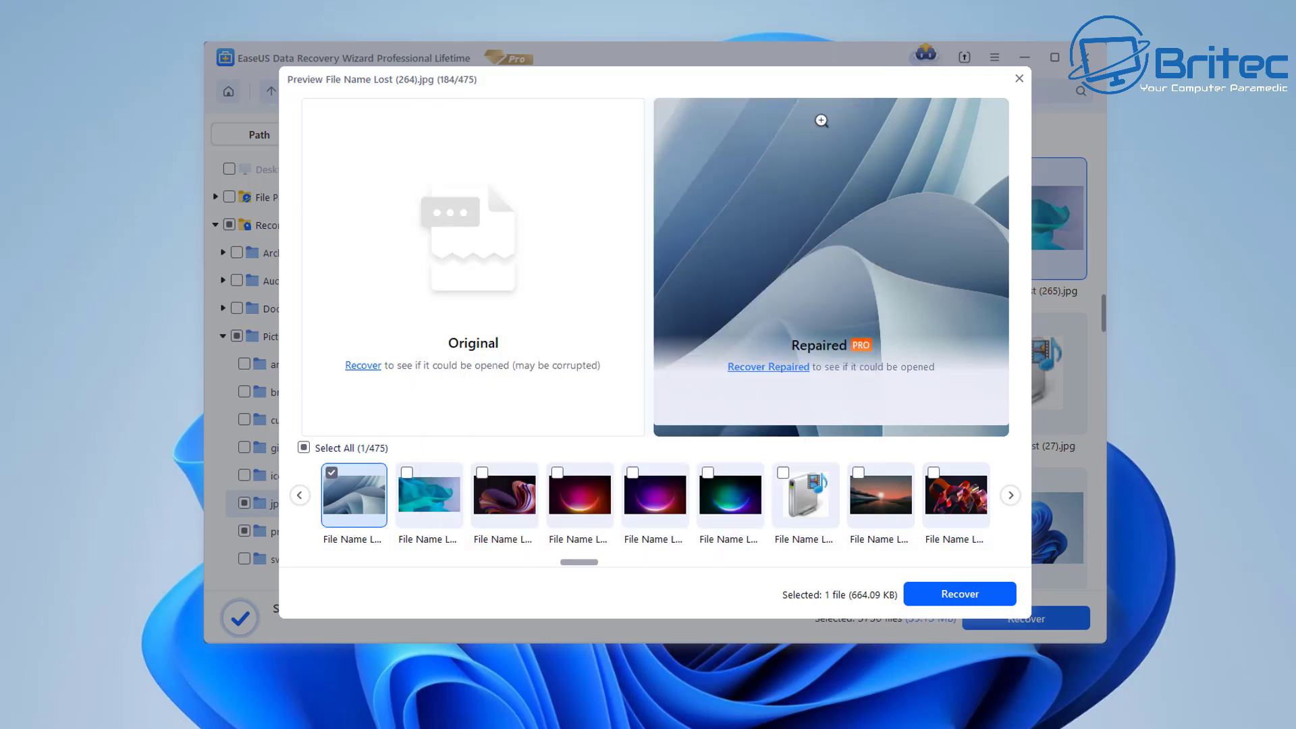
click(958, 594)
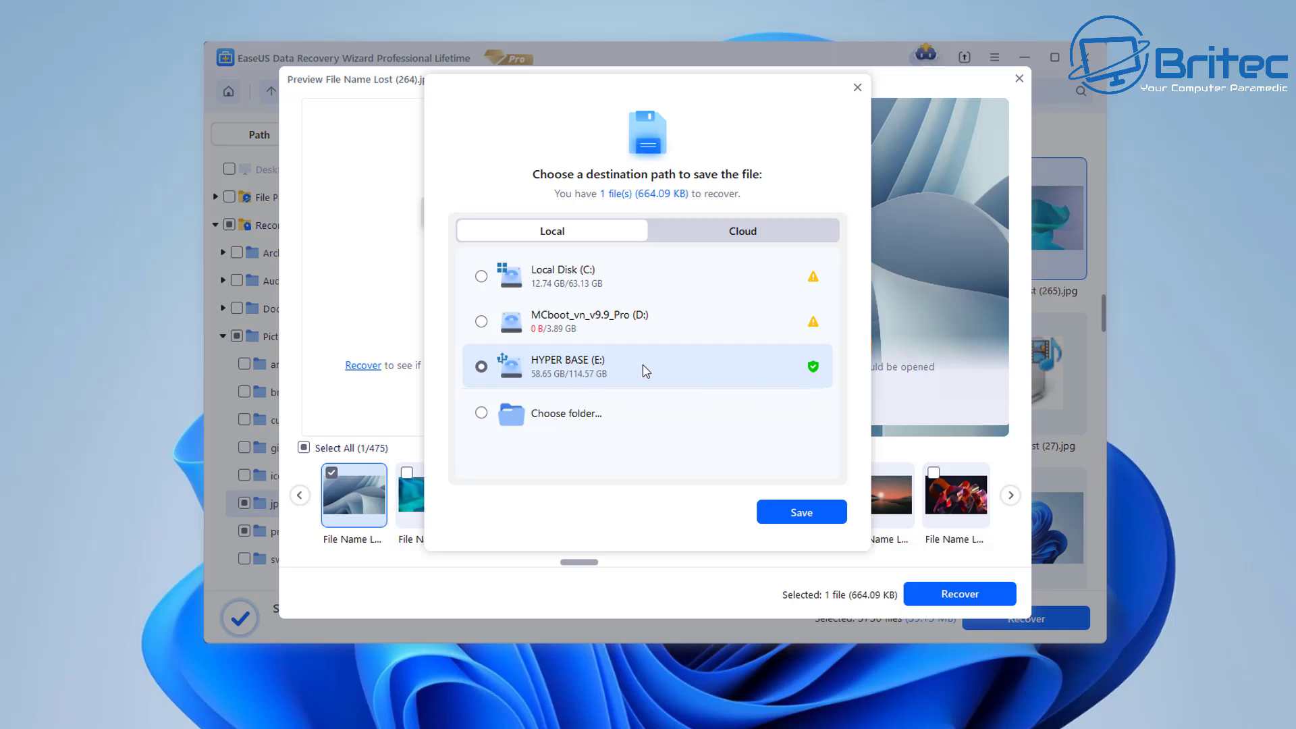
click(803, 511)
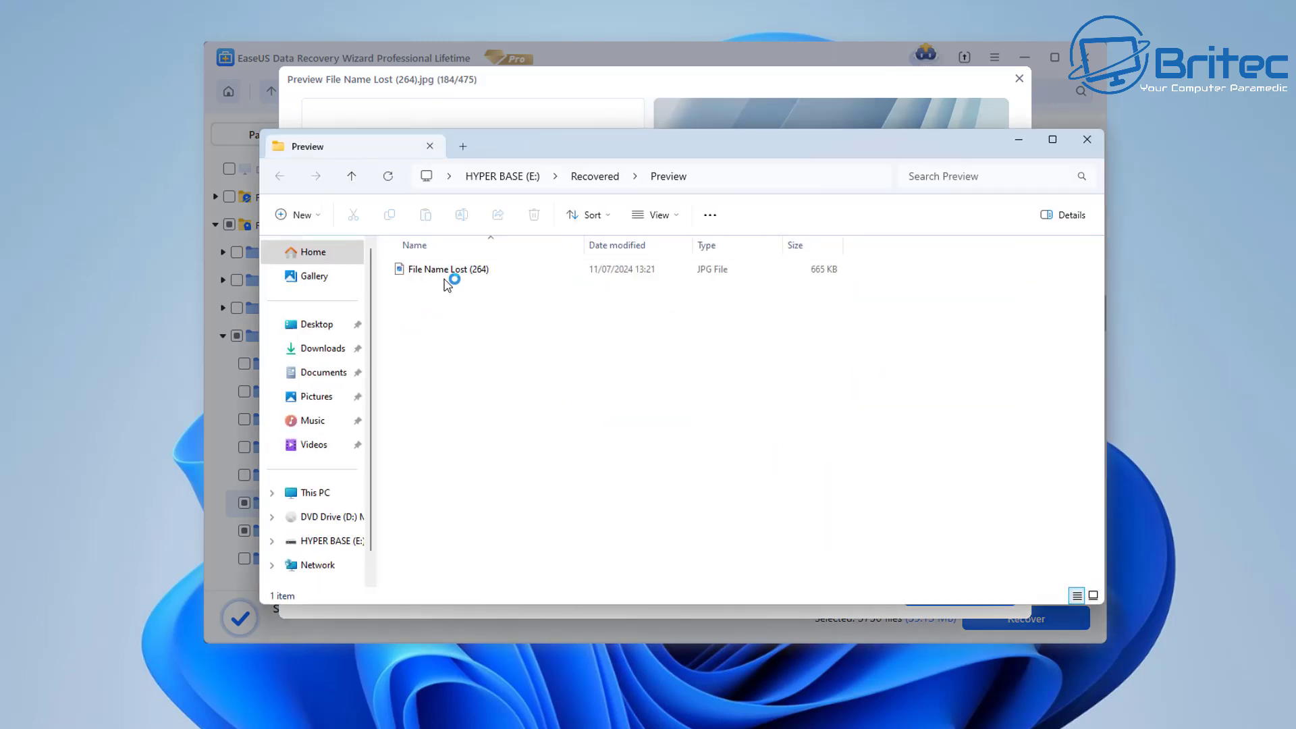
- Open the recovered File Name Lost (264) image to confirm it displays, then close the viewer and folder
click(444, 280)
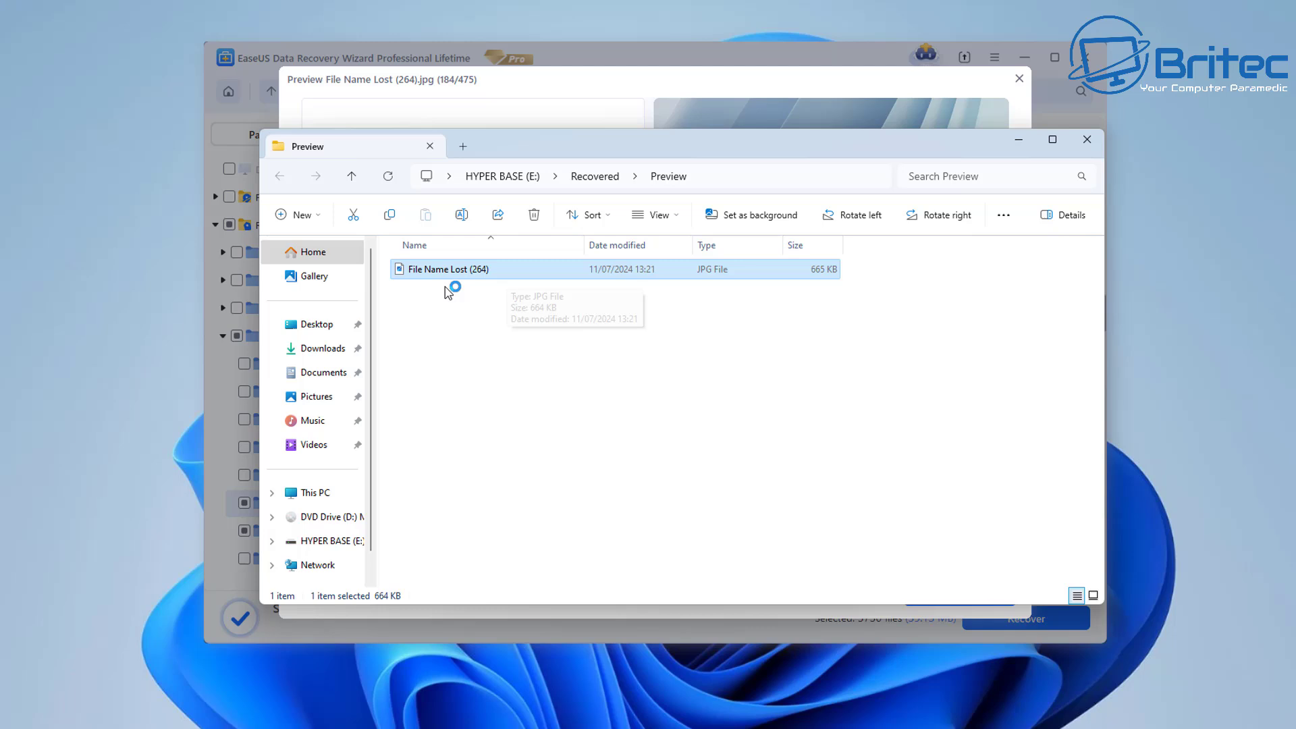
key(Return)
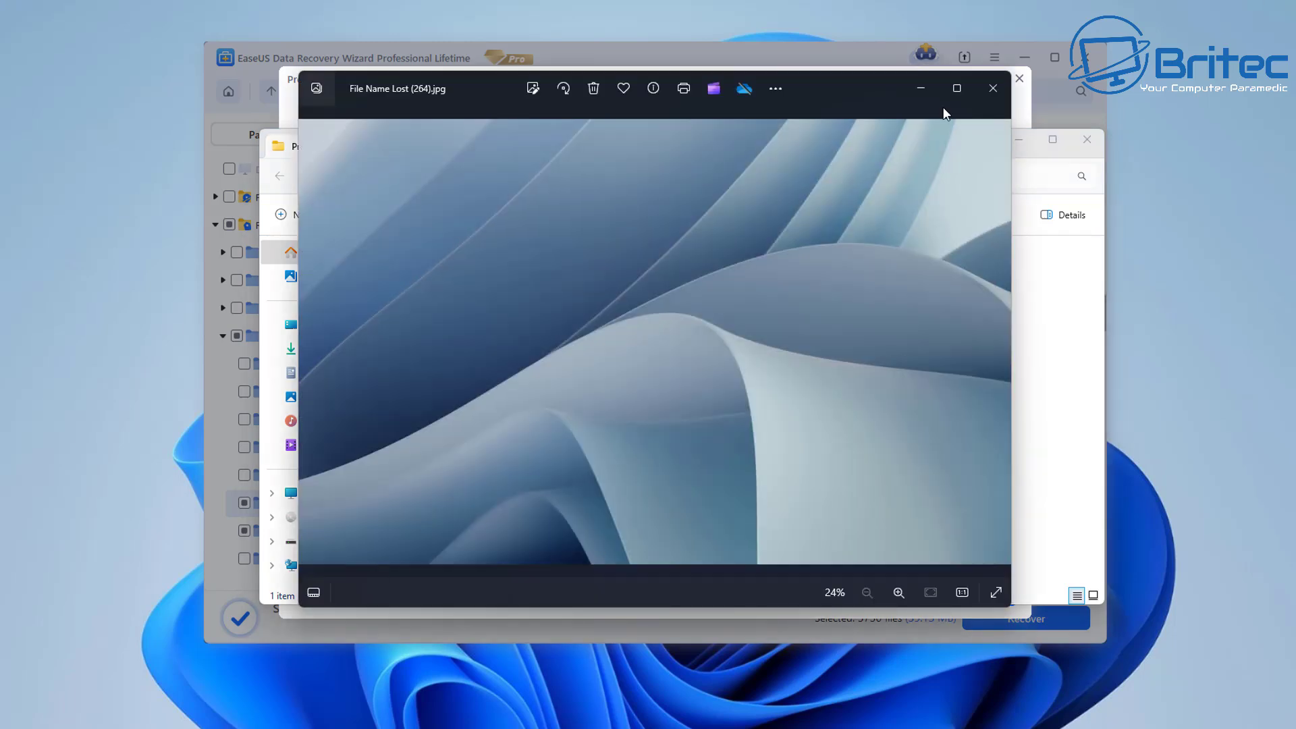
click(999, 93)
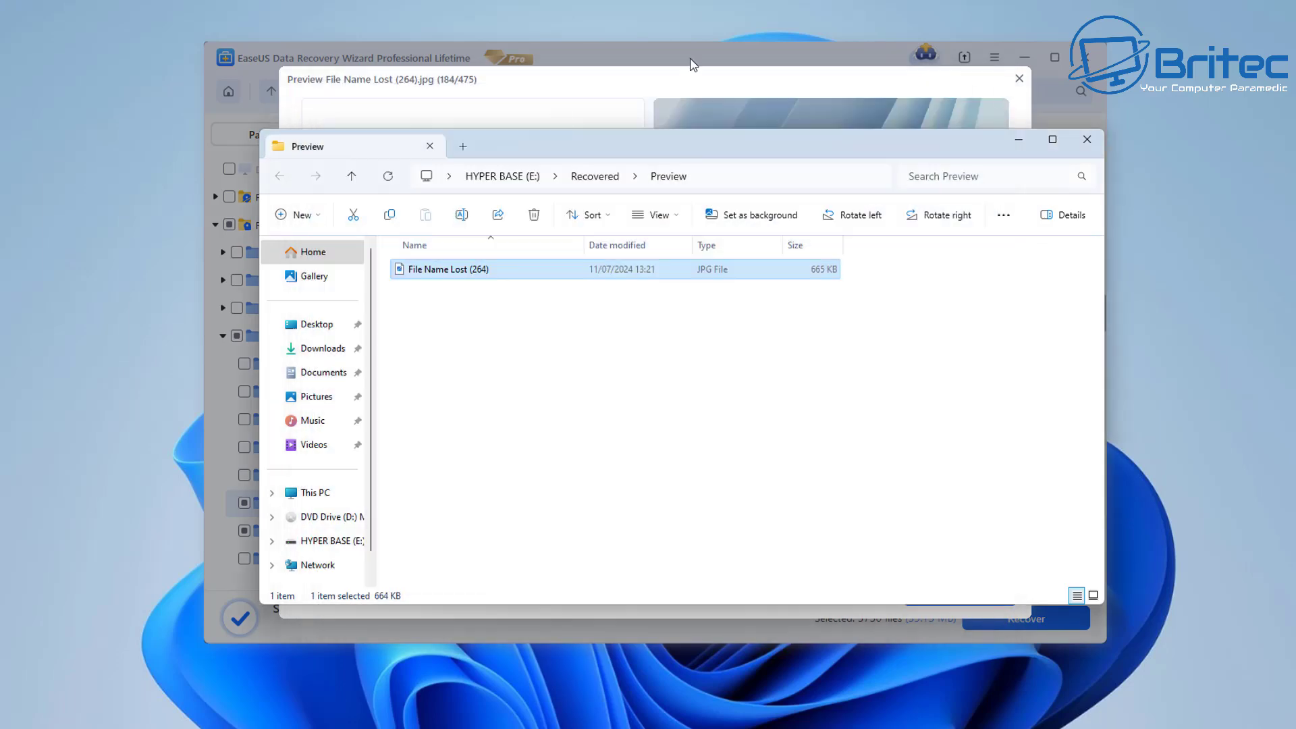
click(1085, 141)
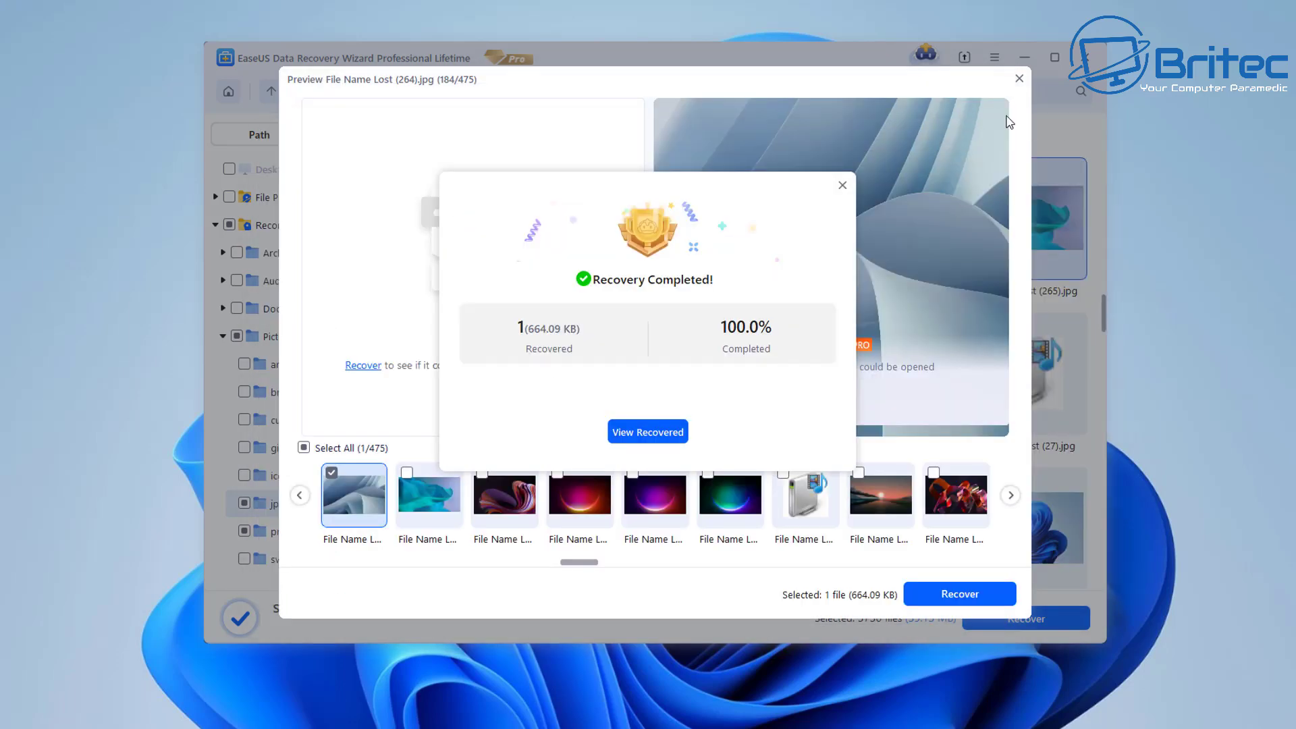
- Also tick the fourth thumbnail, recover both images to HYPER BASE (E:), and view the recovered folder
click(842, 185)
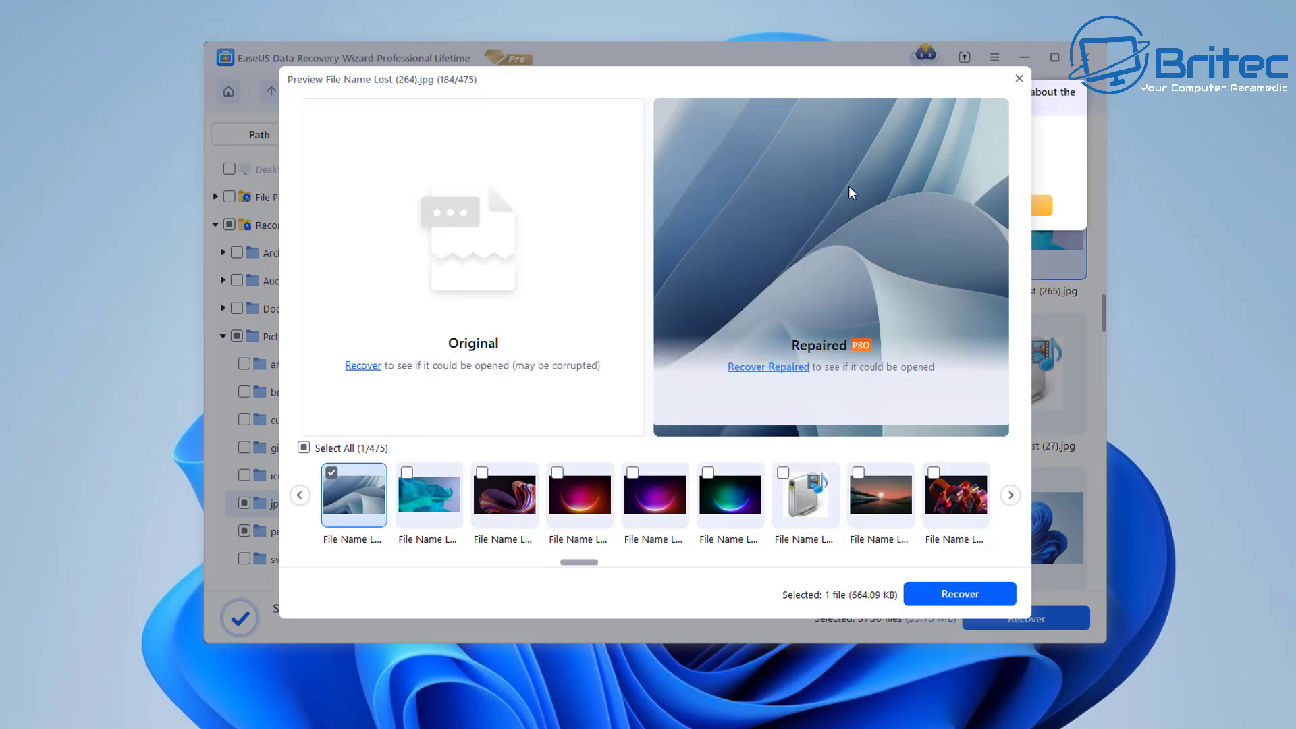
click(558, 472)
click(936, 591)
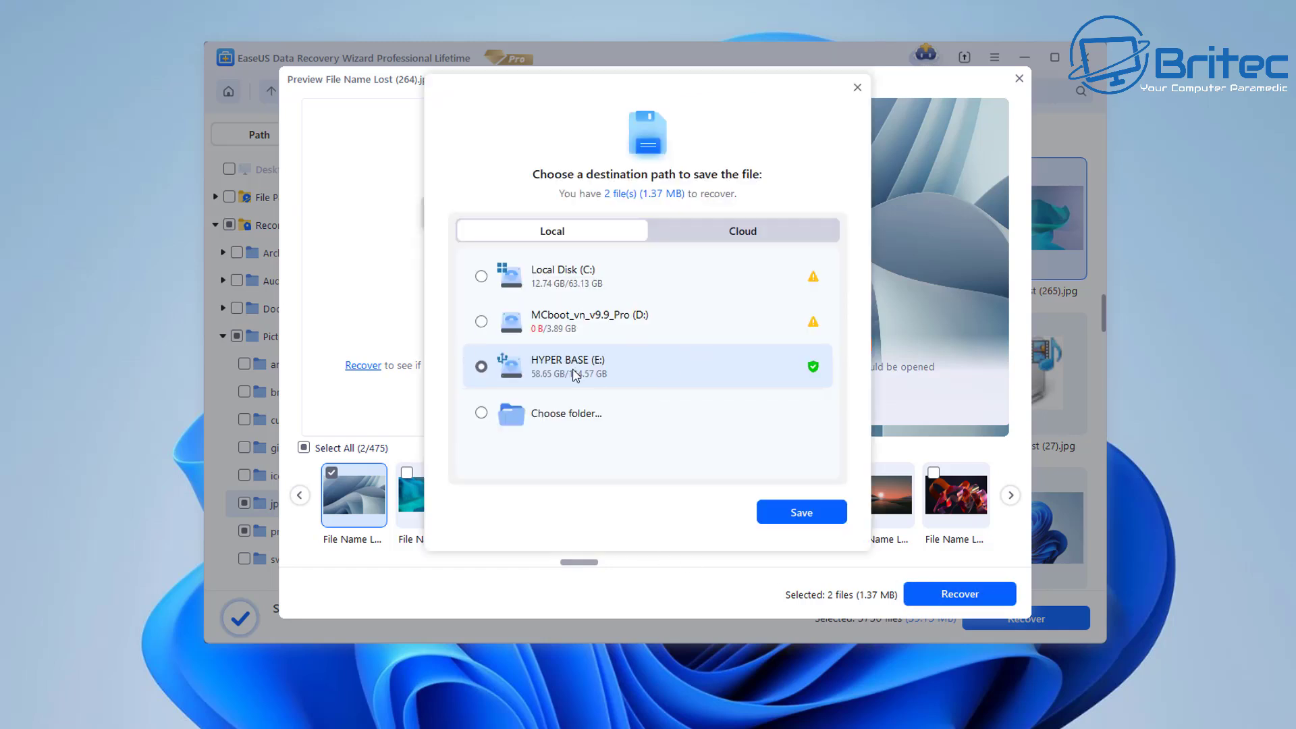
click(782, 513)
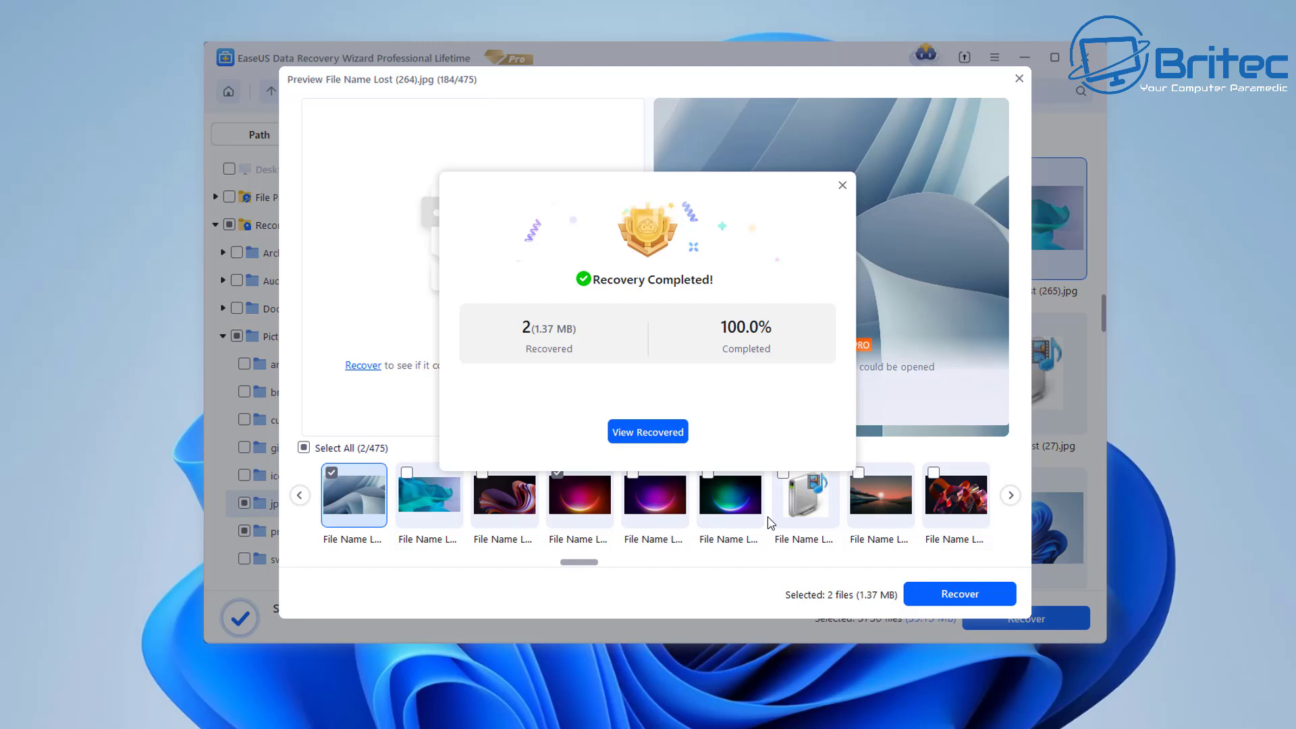
click(647, 590)
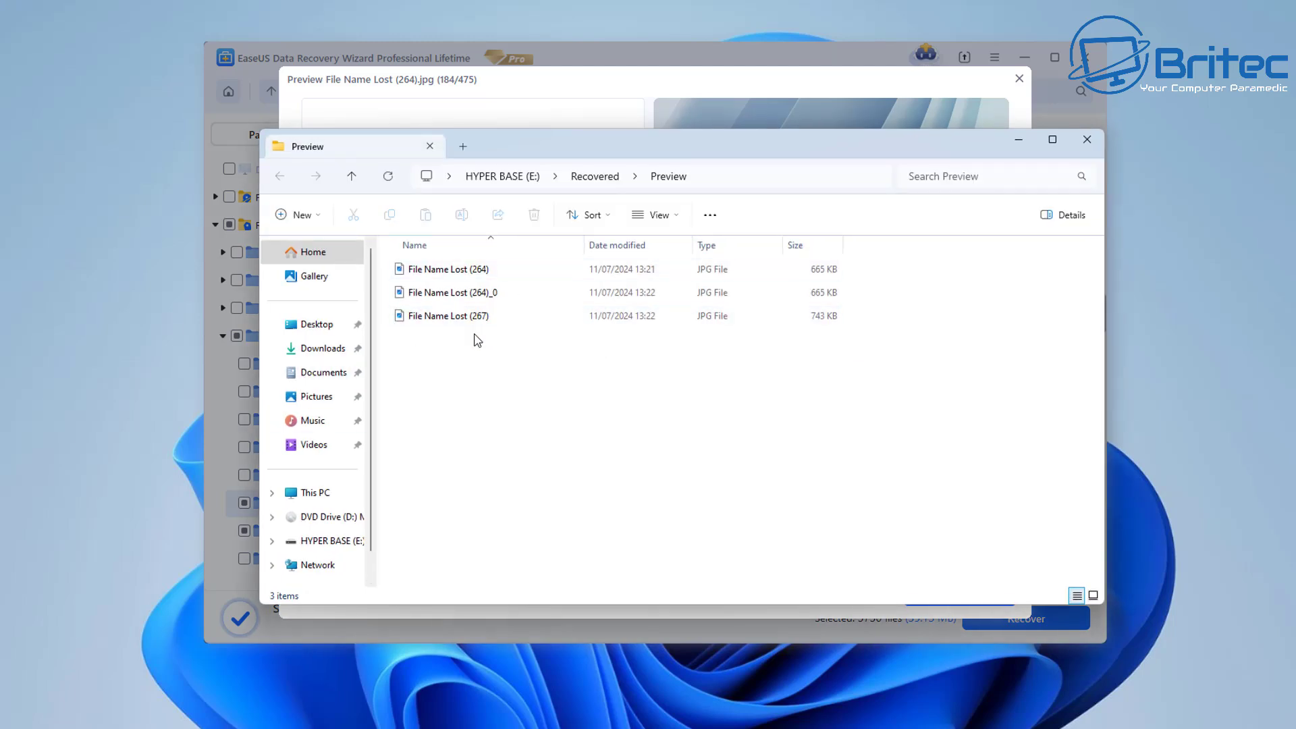
- View the three recovered JPGs as extra large icons, then close Explorer and the Recovery Completed notice
click(655, 215)
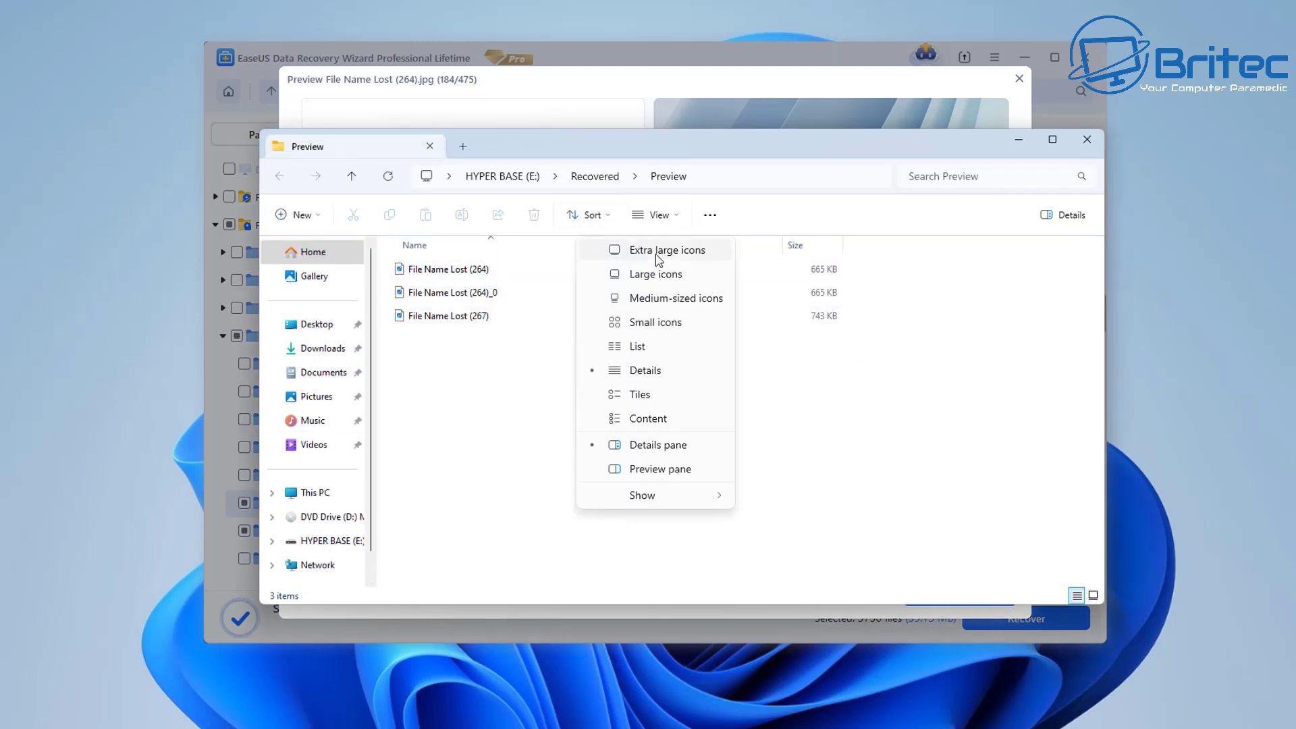
click(658, 255)
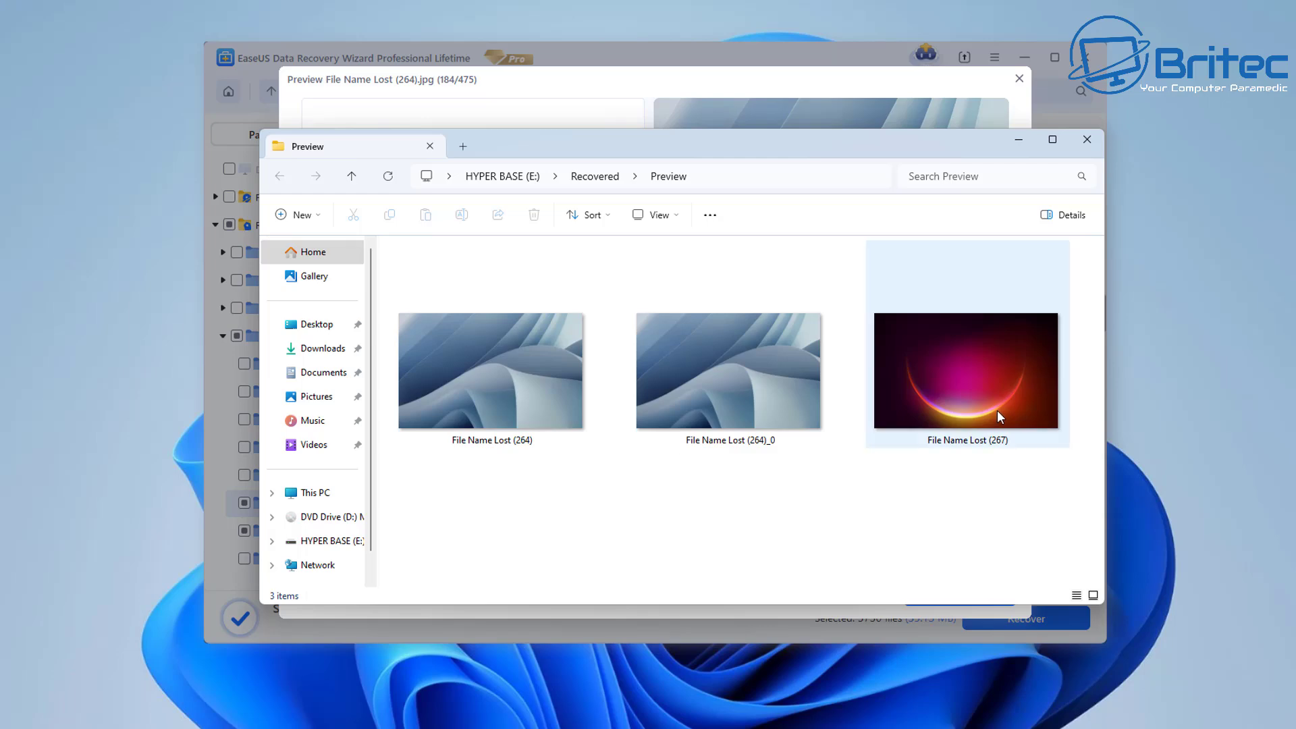
click(1087, 140)
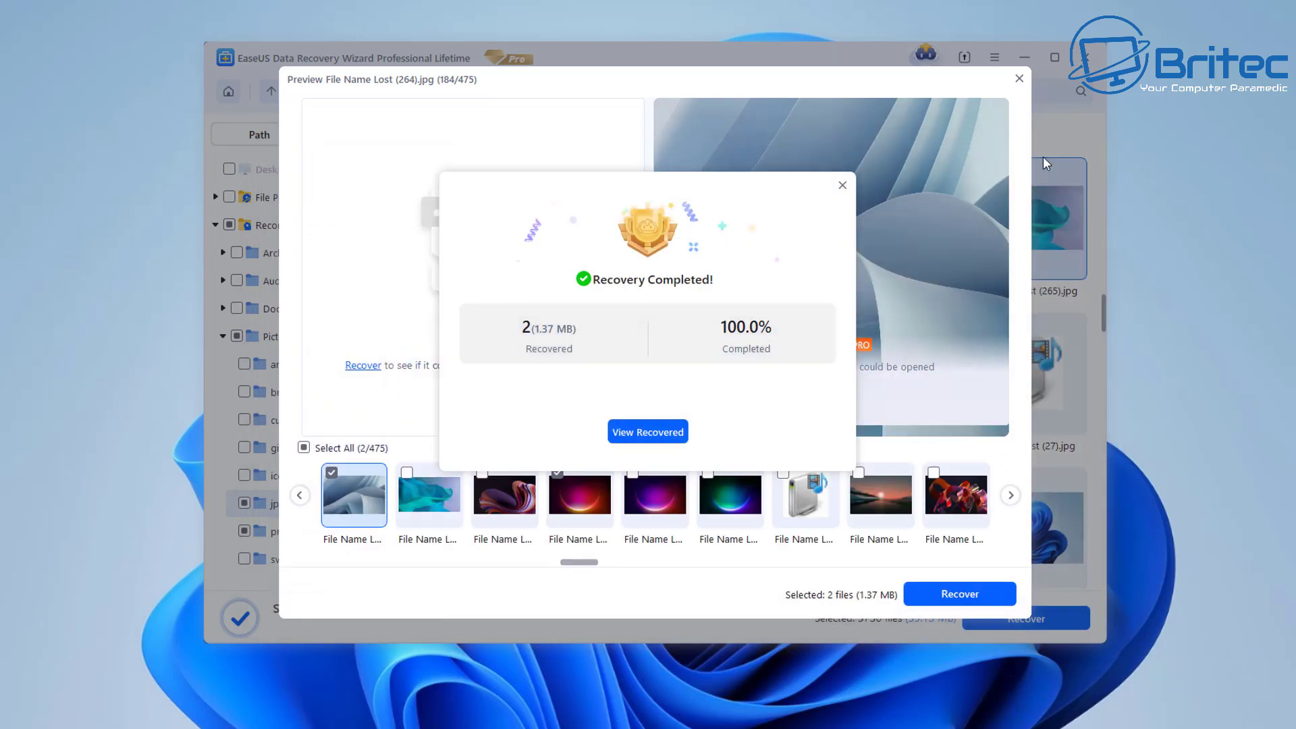
click(843, 186)
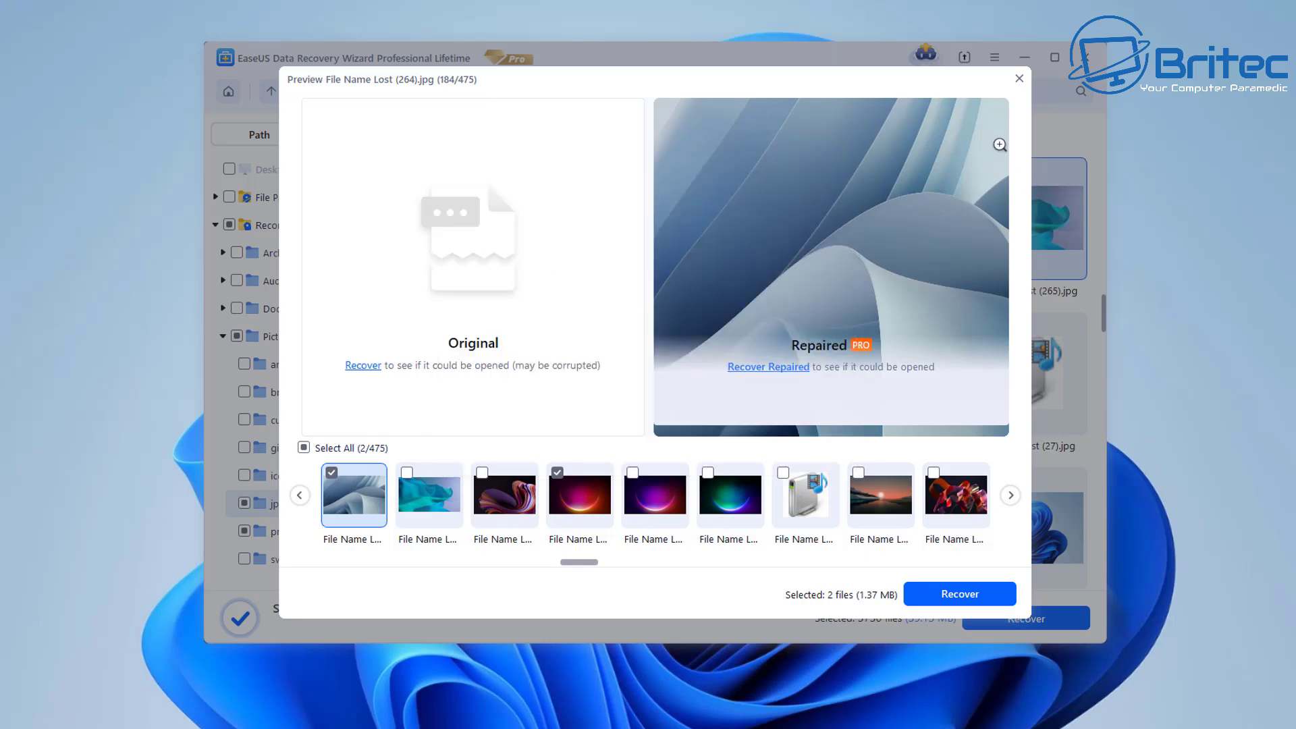
- Close the image preview, check the help assistant, and browse the main menu's Help and Notification entries
click(1019, 79)
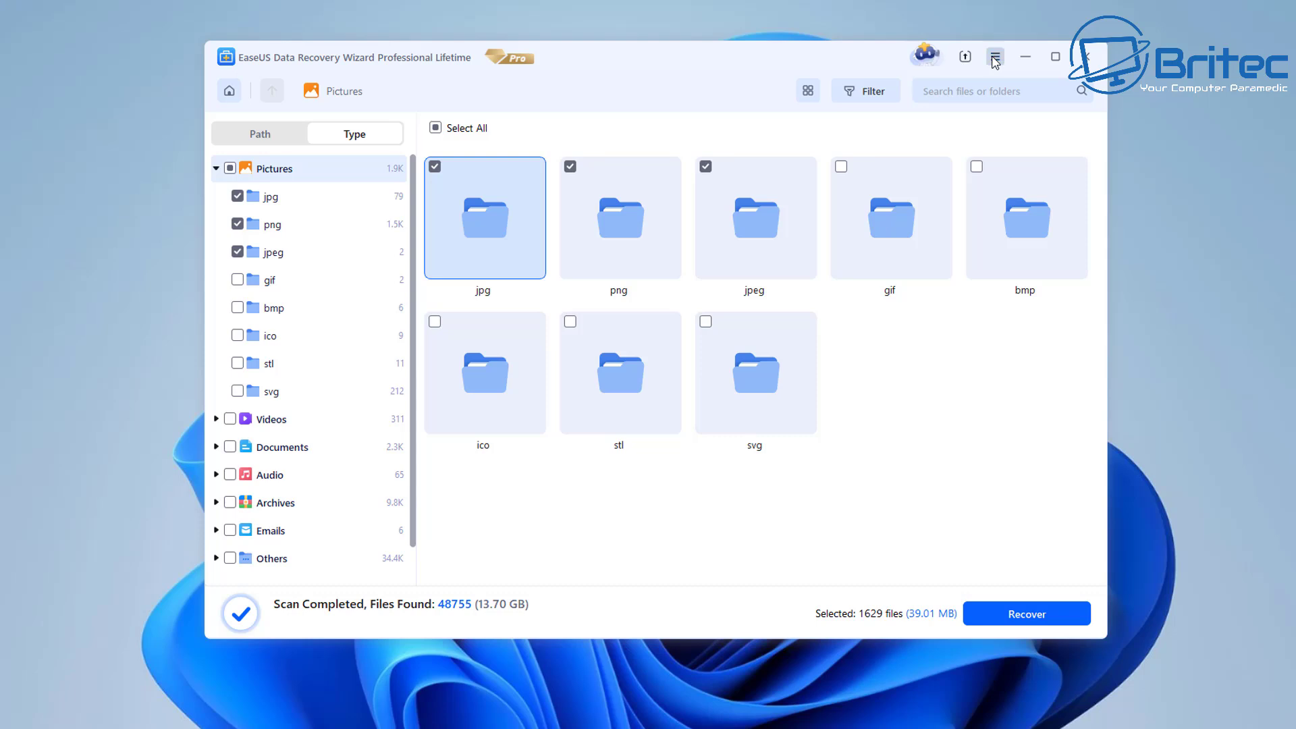
click(994, 58)
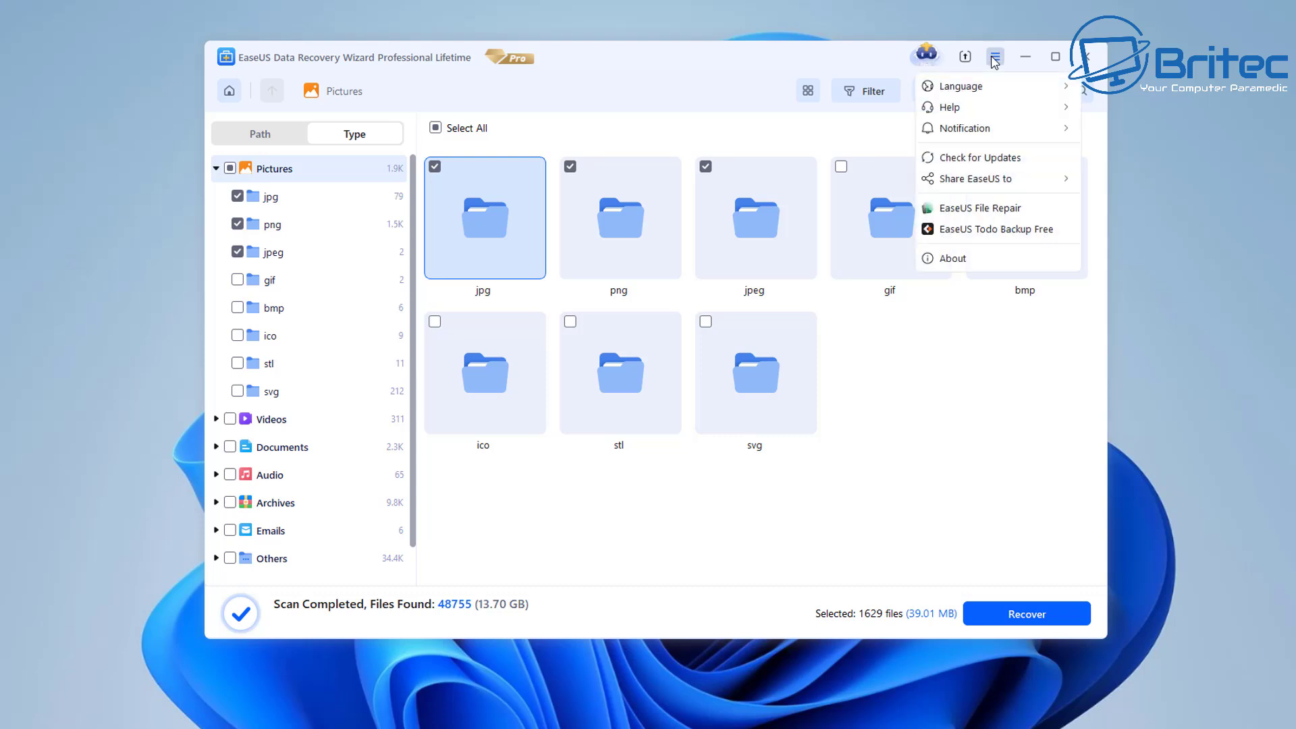
click(934, 60)
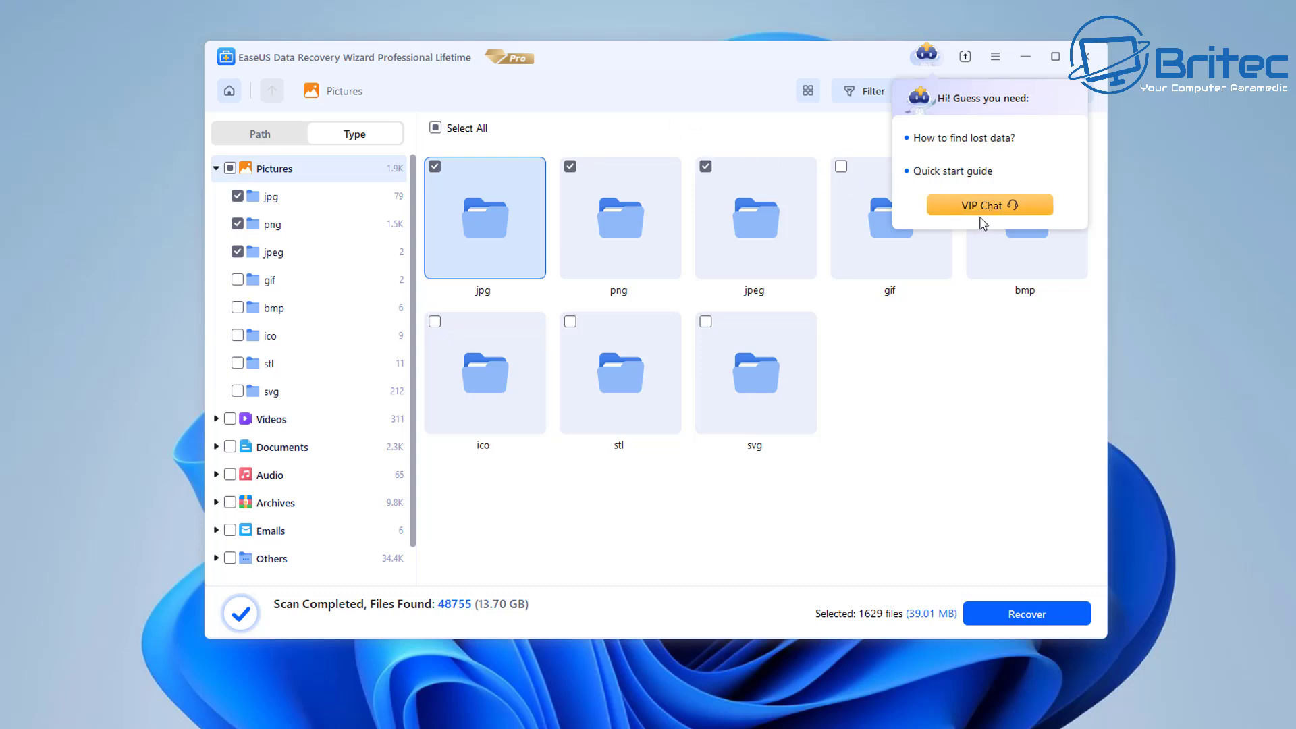
click(994, 61)
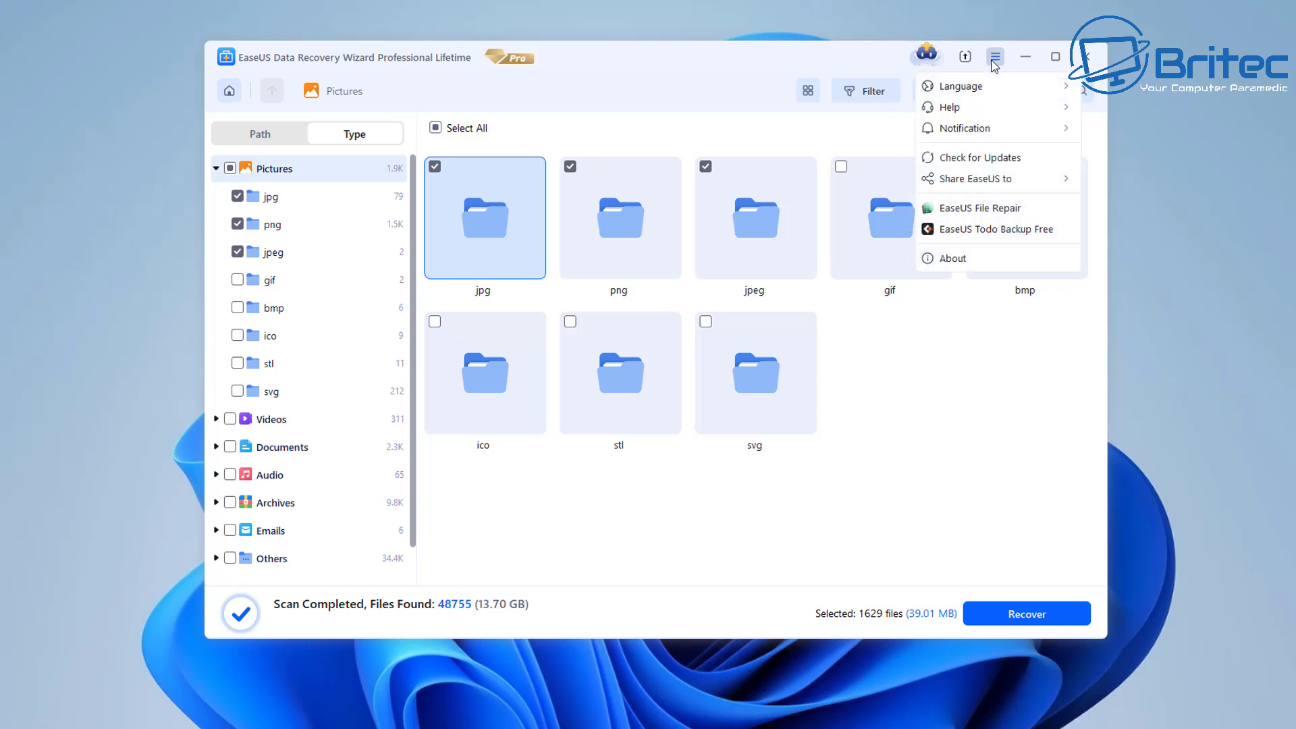
mouse_move(985, 92)
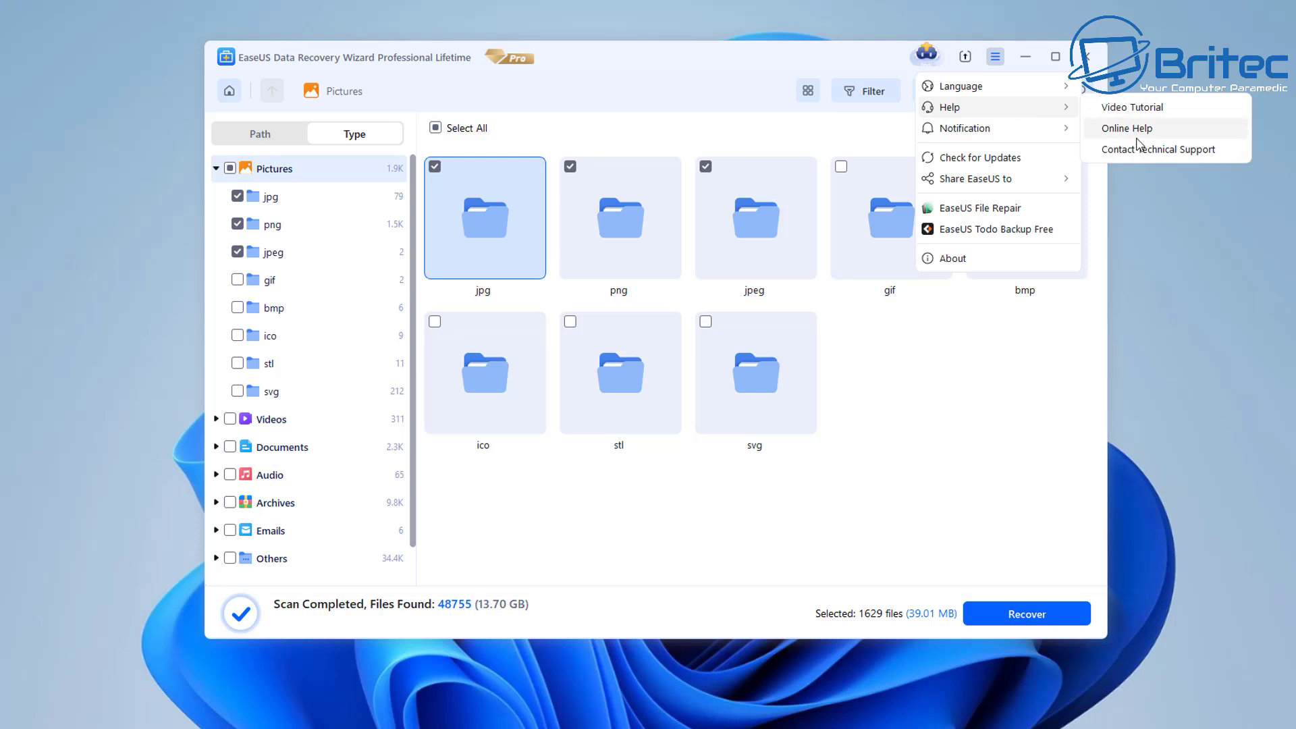
mouse_move(1027, 138)
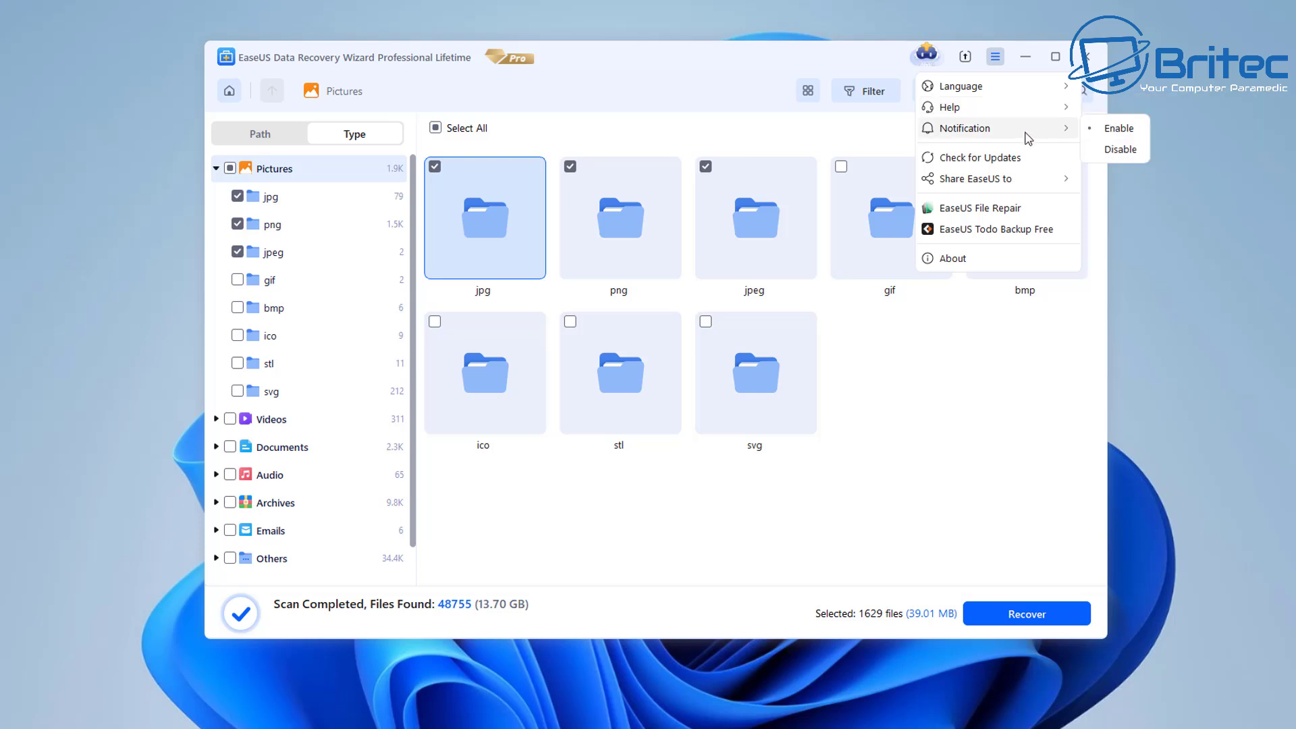
mouse_move(1030, 184)
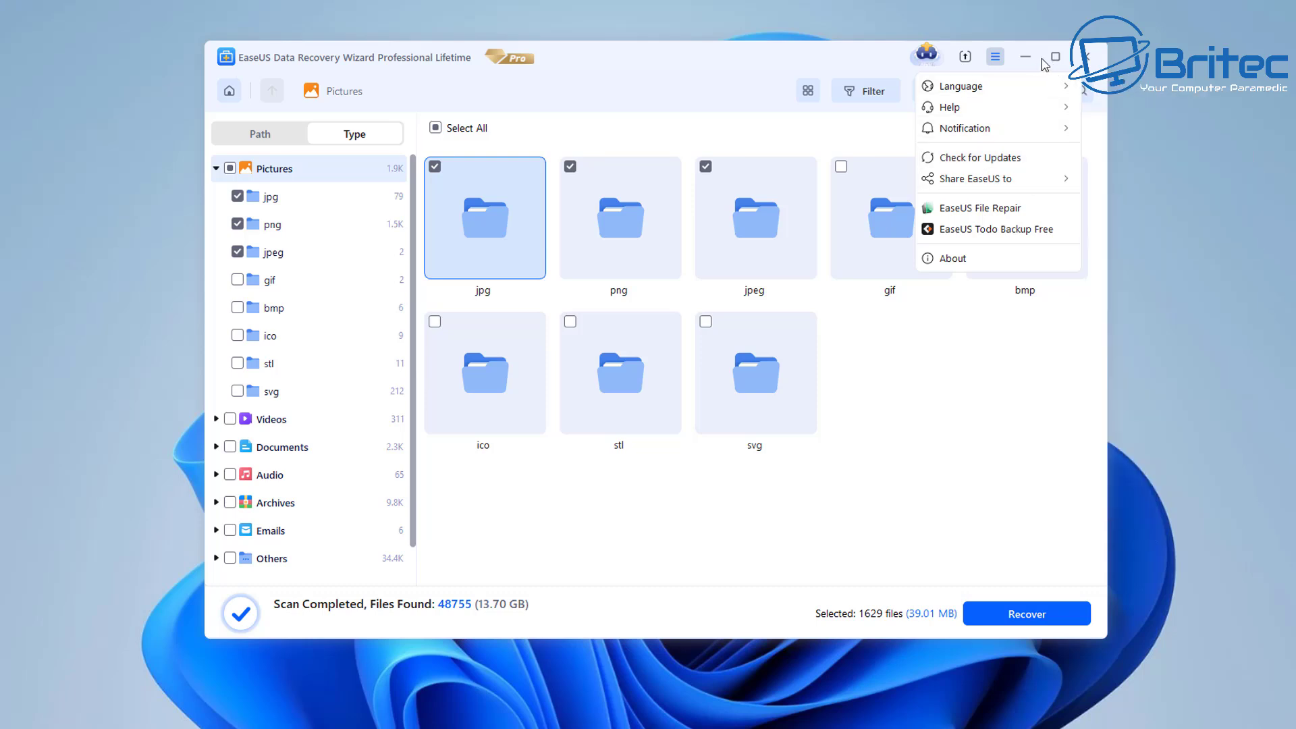
- Close the main menu and exit EaseUS Data Recovery Wizard, confirming the exit prompt
click(772, 61)
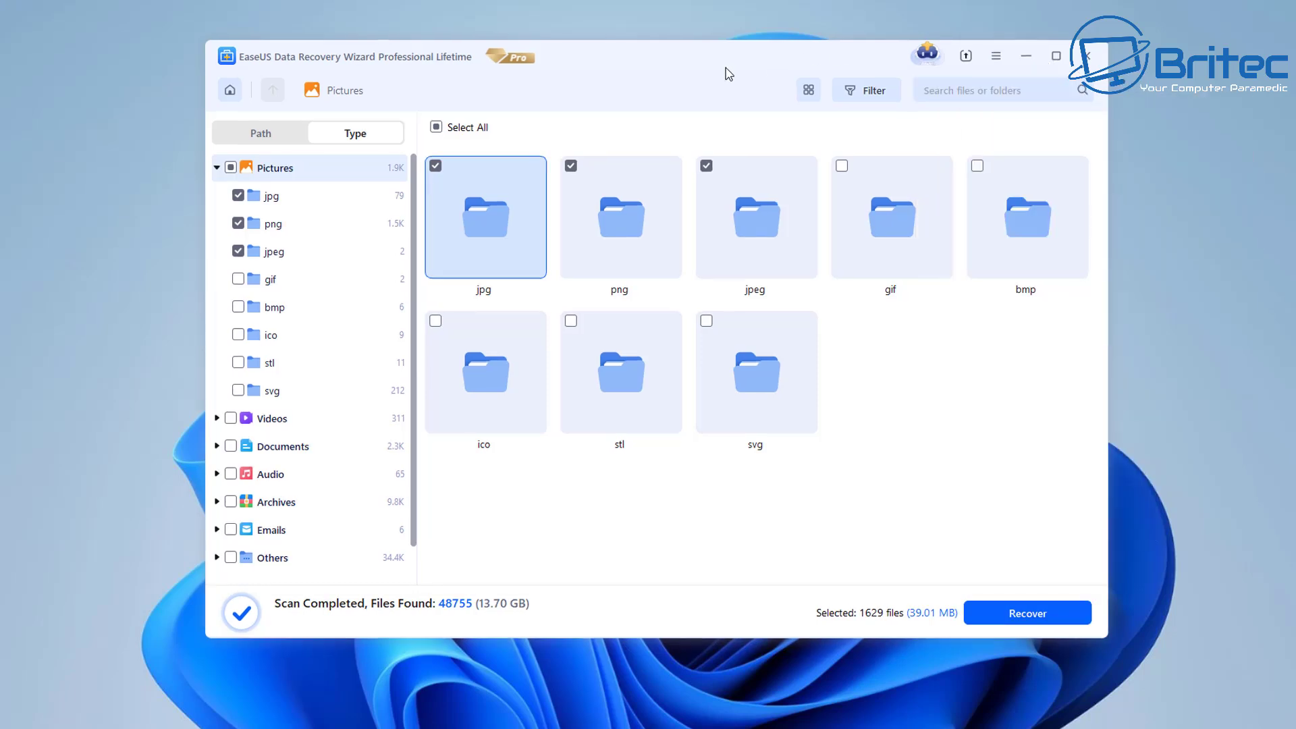
click(1089, 57)
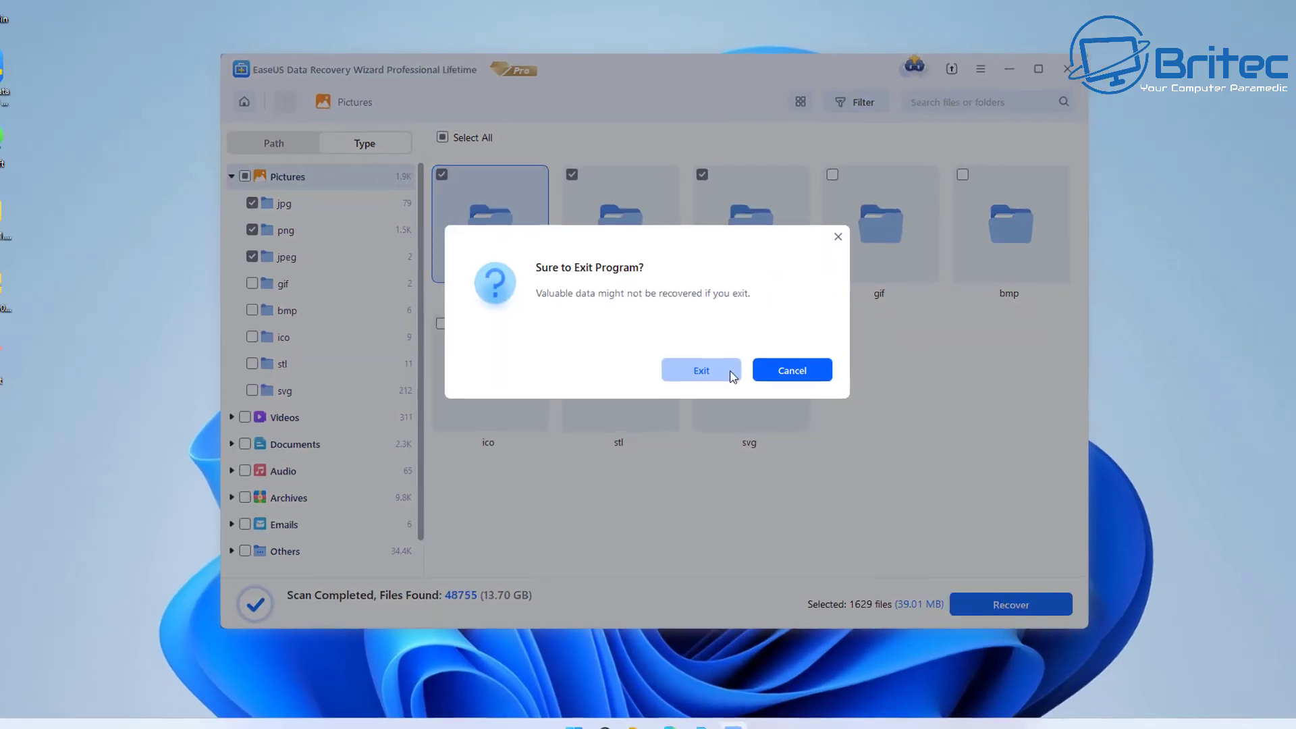
click(731, 373)
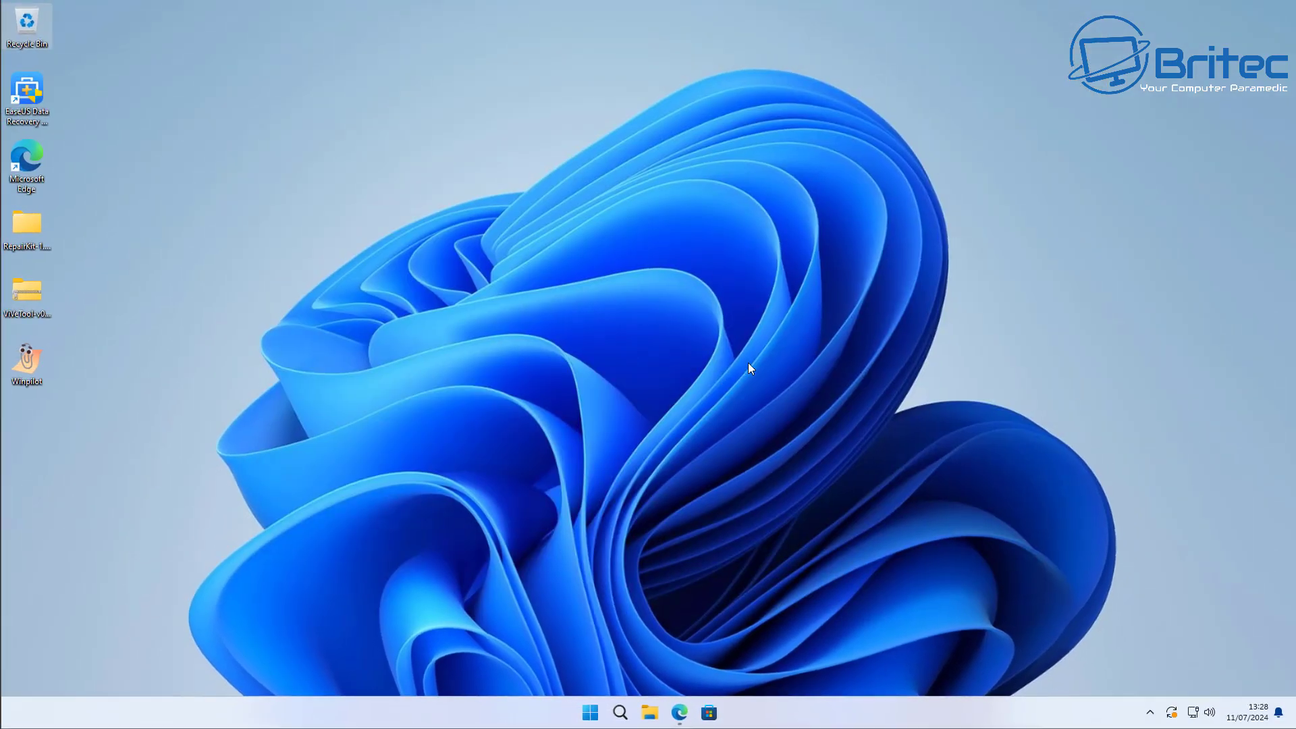